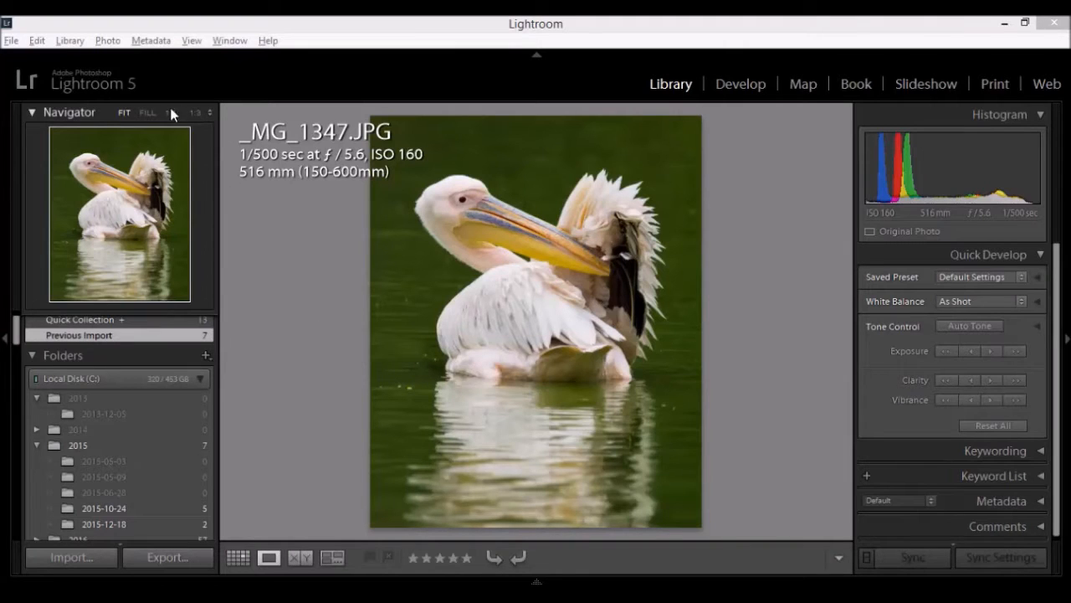
Step: Open the watermark editor and place the text cursor at the end of the copyright line
{"action": "left_click", "coordinate": [38, 42]}
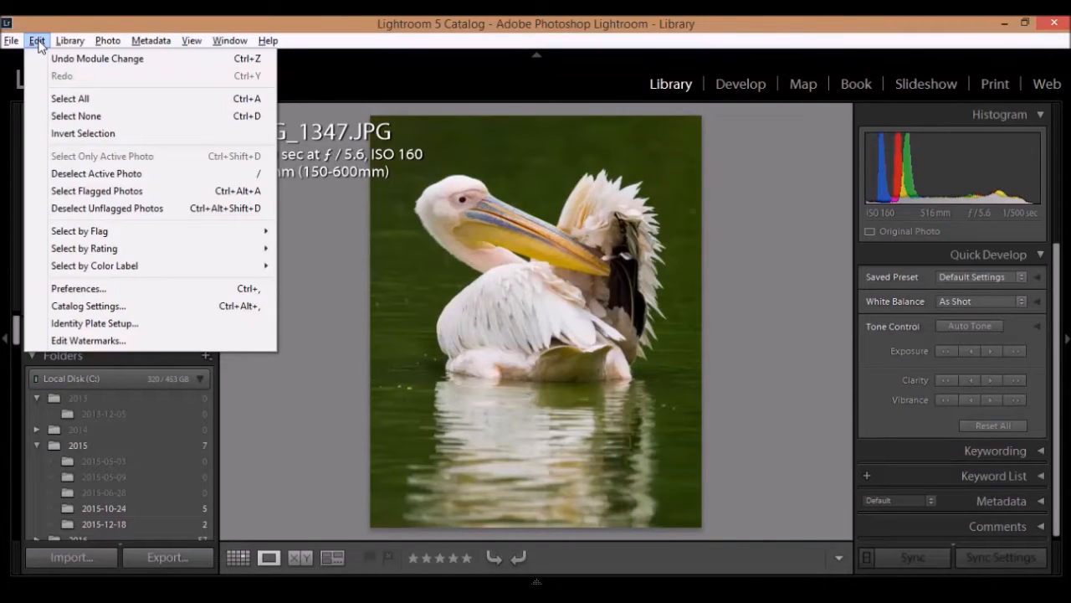
{"action": "left_click", "coordinate": [115, 340]}
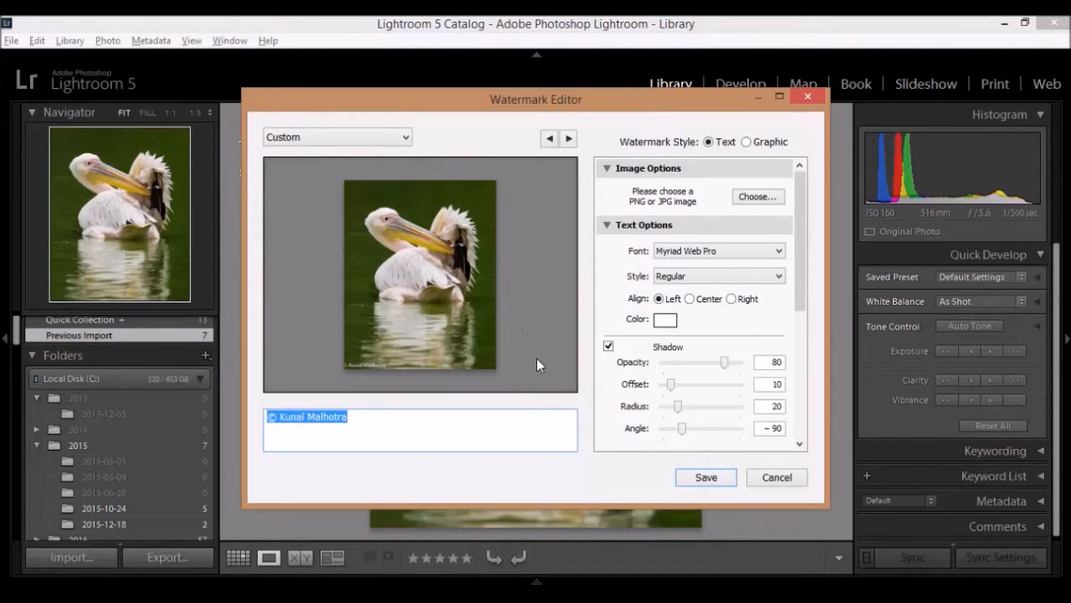
{"action": "left_click", "coordinate": [385, 422]}
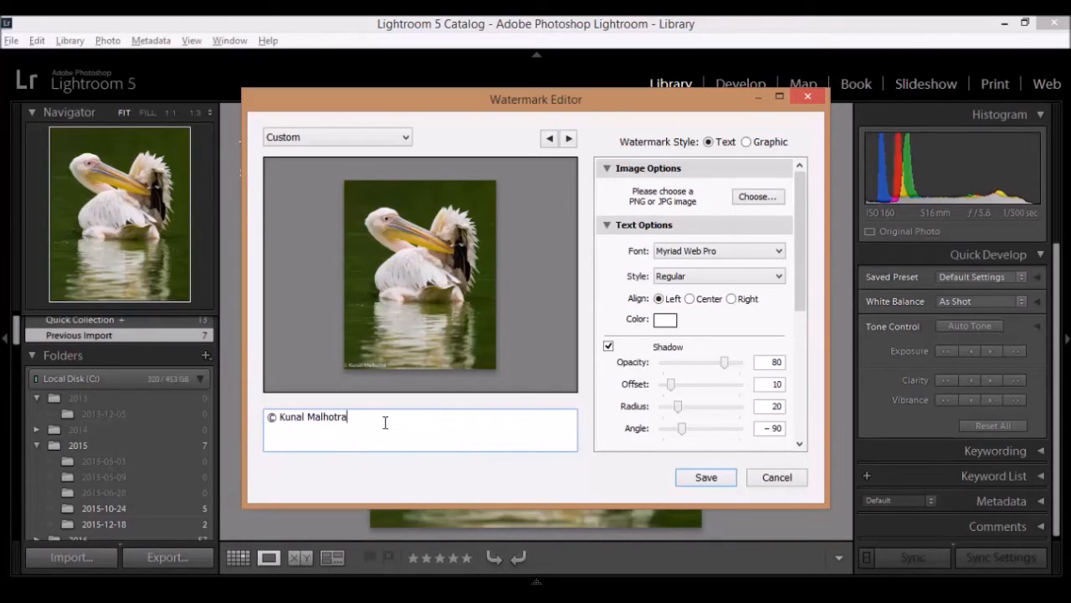
{"action": "left_click_drag", "start_coordinate": [351, 419], "coordinate": [273, 419]}
{"action": "left_click", "coordinate": [360, 416]}
{"action": "mouse_move", "coordinate": [394, 364]}
Step: Set the watermark text to Nueva Std Cond in Bold, trying right alignment before returning to left alignment
{"action": "left_click", "coordinate": [729, 251]}
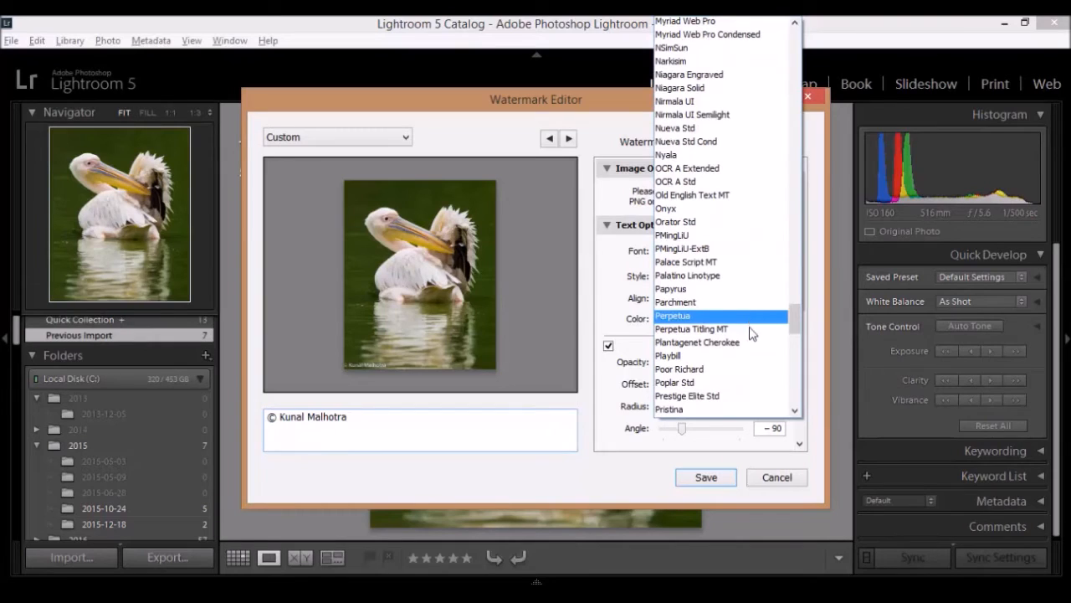
{"action": "left_click", "coordinate": [729, 142]}
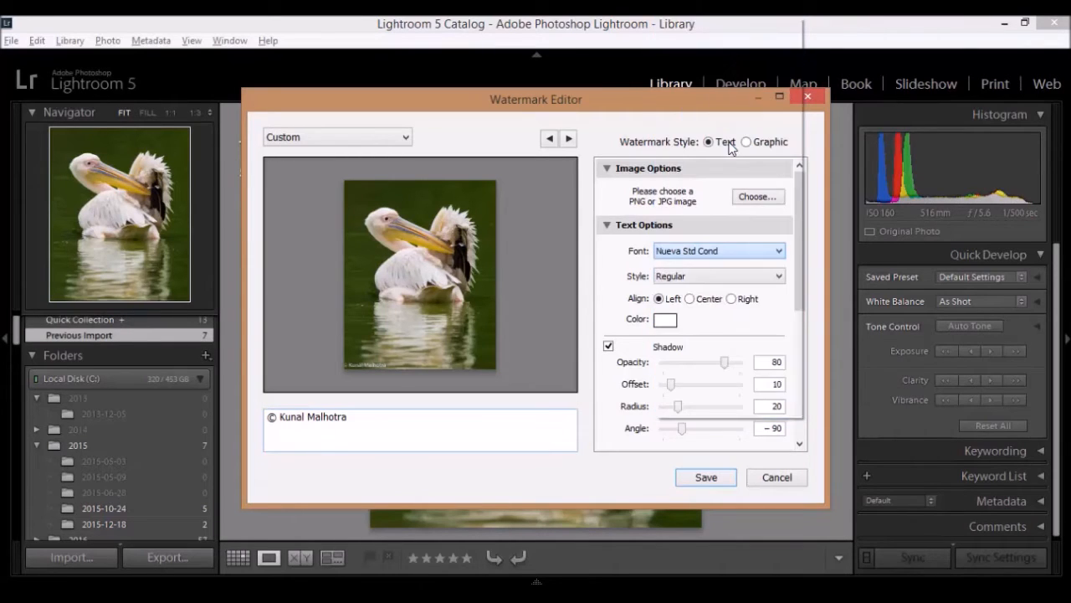
{"action": "left_click", "coordinate": [724, 277]}
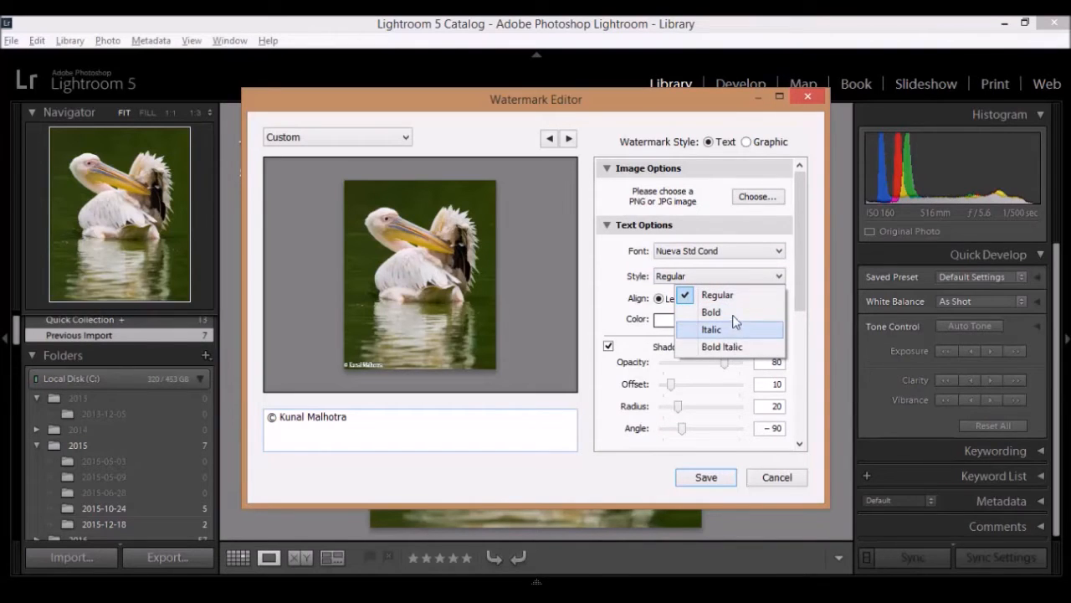
{"action": "left_click", "coordinate": [733, 312]}
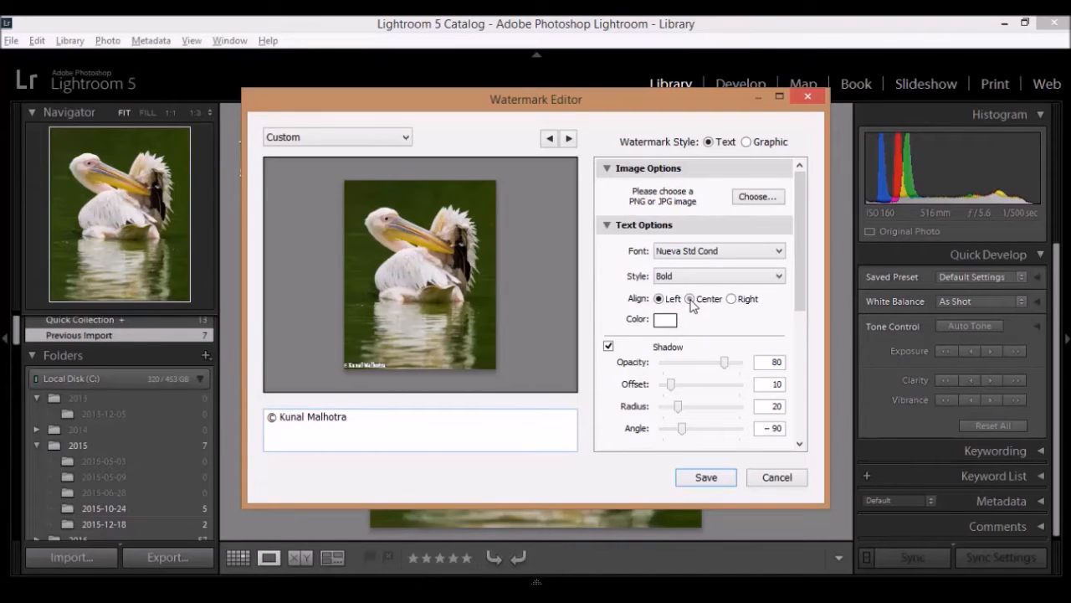
{"action": "left_click", "coordinate": [732, 299]}
{"action": "left_click", "coordinate": [660, 299]}
Step: Try a red colour on the watermark text and restore it to white
{"action": "left_click", "coordinate": [667, 326]}
{"action": "left_click", "coordinate": [469, 365]}
{"action": "mouse_move", "coordinate": [468, 365]}
{"action": "left_mouse_down"}
{"action": "mouse_move", "coordinate": [581, 418]}
{"action": "mouse_move", "coordinate": [362, 426]}
{"action": "mouse_move", "coordinate": [305, 305]}
{"action": "mouse_move", "coordinate": [323, 310]}
{"action": "mouse_move", "coordinate": [299, 343]}
{"action": "mouse_move", "coordinate": [309, 346]}
{"action": "left_mouse_up"}
{"action": "left_click_drag", "start_coordinate": [618, 352], "coordinate": [617, 318]}
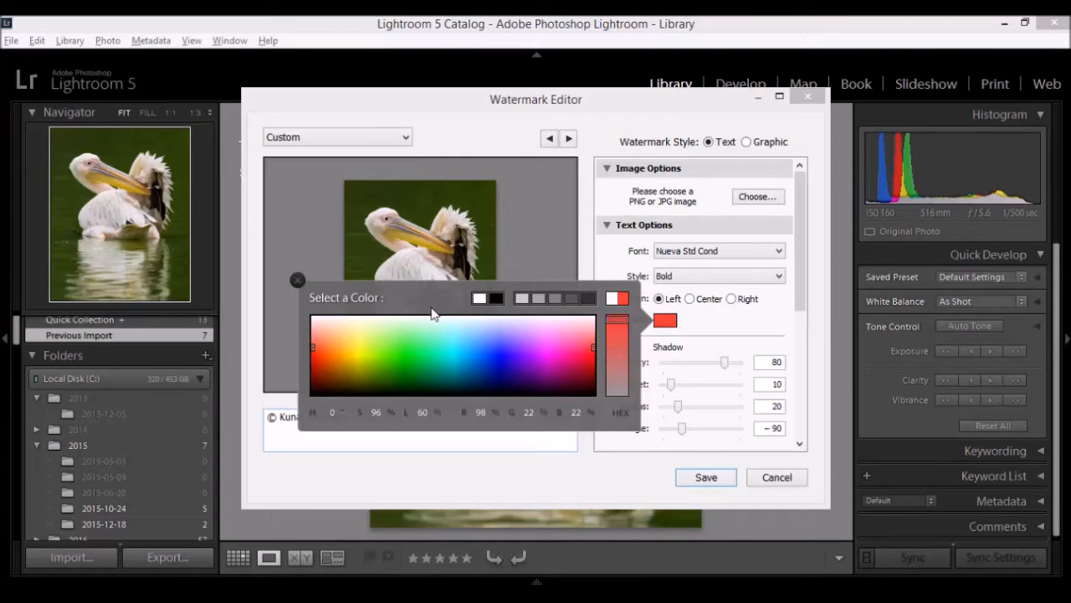
{"action": "mouse_move", "coordinate": [444, 325]}
{"action": "left_mouse_down"}
{"action": "mouse_move", "coordinate": [440, 337]}
{"action": "mouse_move", "coordinate": [307, 308]}
{"action": "left_mouse_up"}
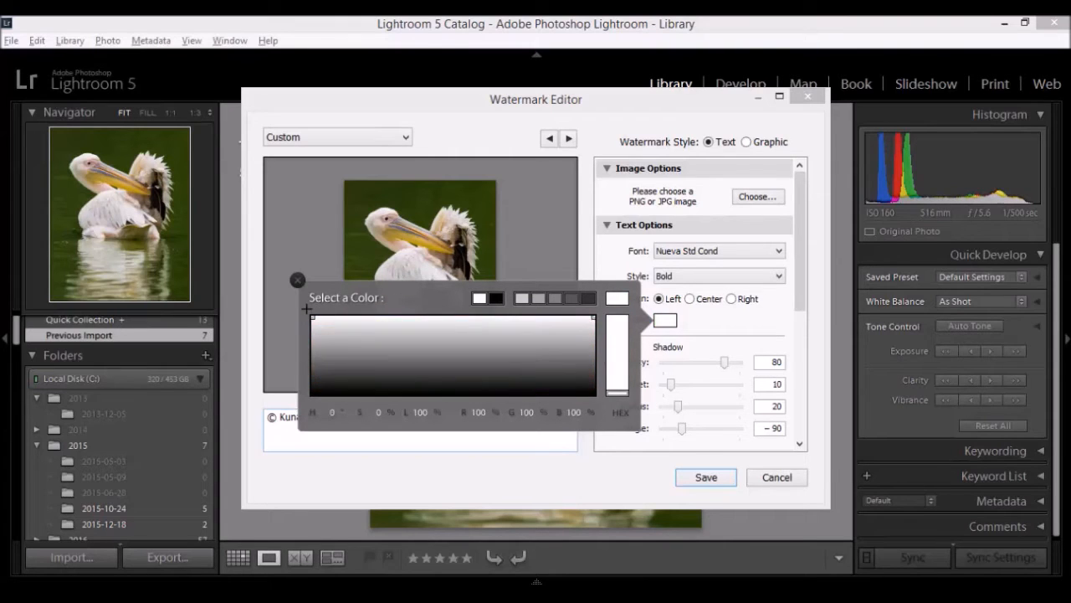
{"action": "left_click", "coordinate": [739, 321]}
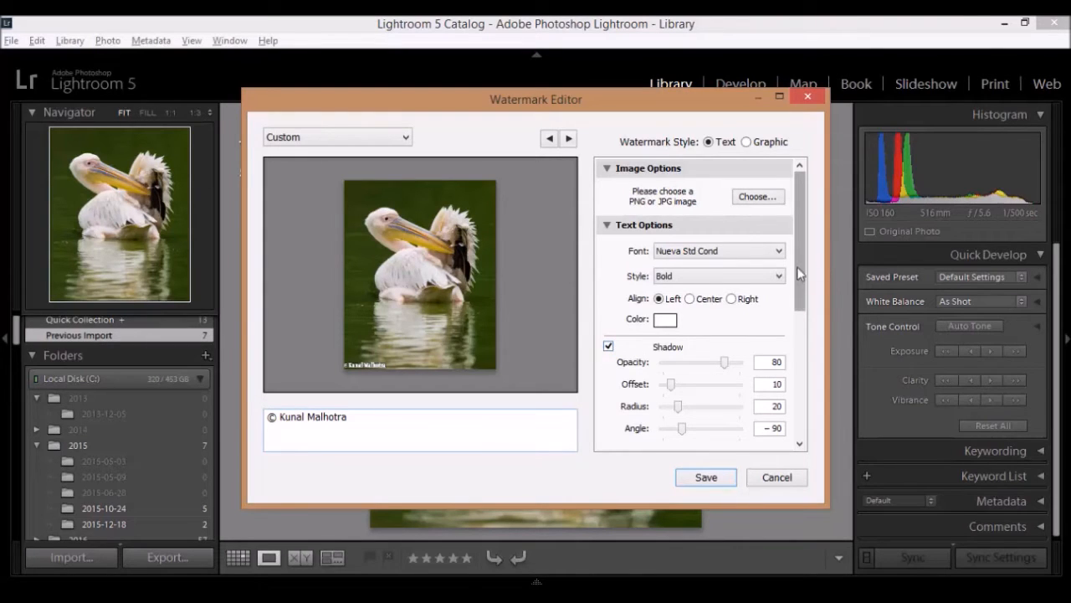
Step: Set the opacity in the watermark effects to 70
{"action": "left_click_drag", "start_coordinate": [801, 274], "coordinate": [805, 316]}
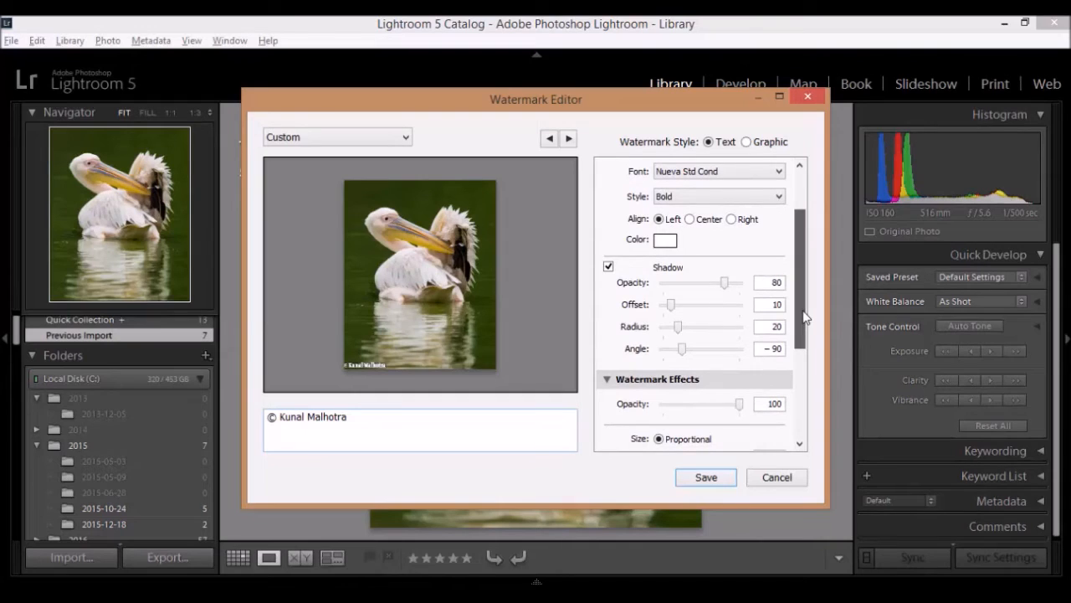
{"action": "left_click_drag", "start_coordinate": [804, 316], "coordinate": [806, 350]}
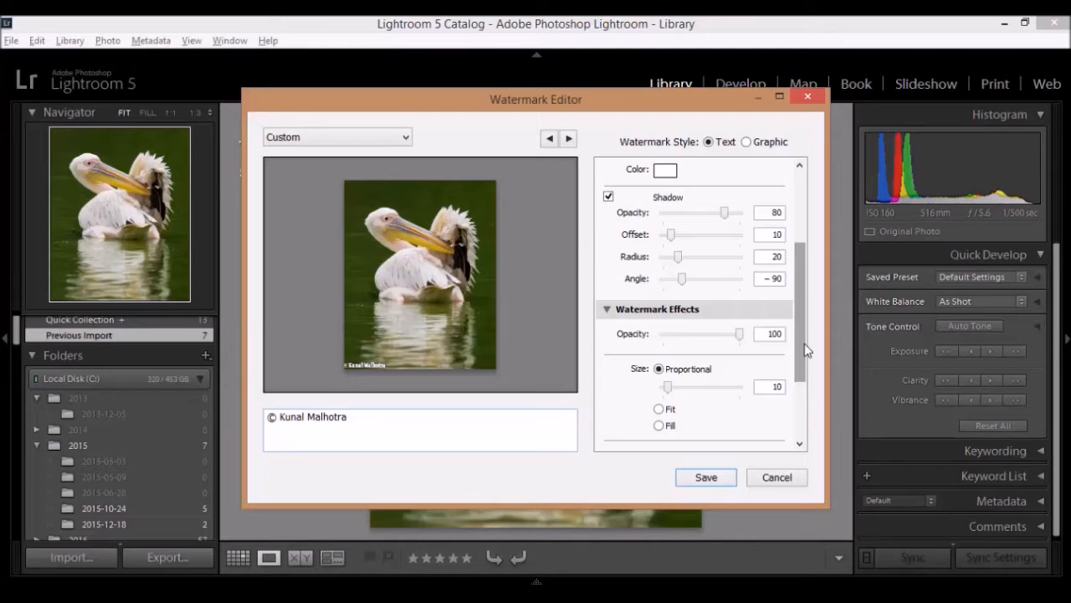
{"action": "mouse_move", "coordinate": [739, 339]}
{"action": "left_mouse_down"}
{"action": "mouse_move", "coordinate": [707, 339]}
{"action": "mouse_move", "coordinate": [759, 340]}
{"action": "left_mouse_up"}
{"action": "left_click_drag", "start_coordinate": [740, 334], "coordinate": [716, 341]}
{"action": "left_click_drag", "start_coordinate": [713, 340], "coordinate": [718, 339]}
Step: Set the watermark's proportional size to 19 and its inset to -3 horizontally and -1 vertically
{"action": "left_click_drag", "start_coordinate": [799, 341], "coordinate": [800, 437]}
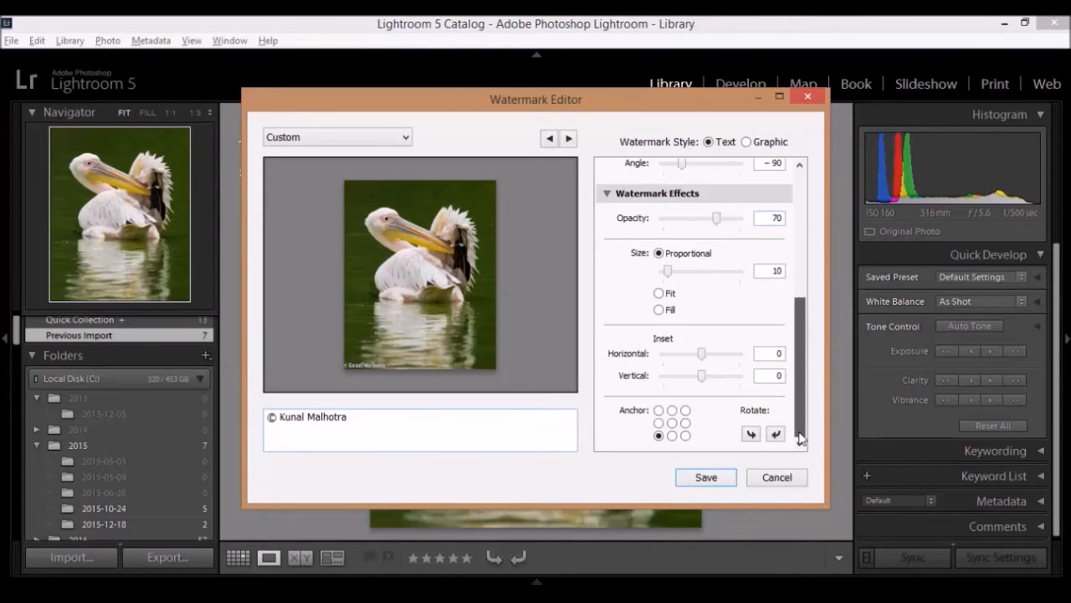
{"action": "mouse_move", "coordinate": [667, 274]}
{"action": "left_mouse_down"}
{"action": "mouse_move", "coordinate": [682, 276]}
{"action": "mouse_move", "coordinate": [671, 279]}
{"action": "left_mouse_up"}
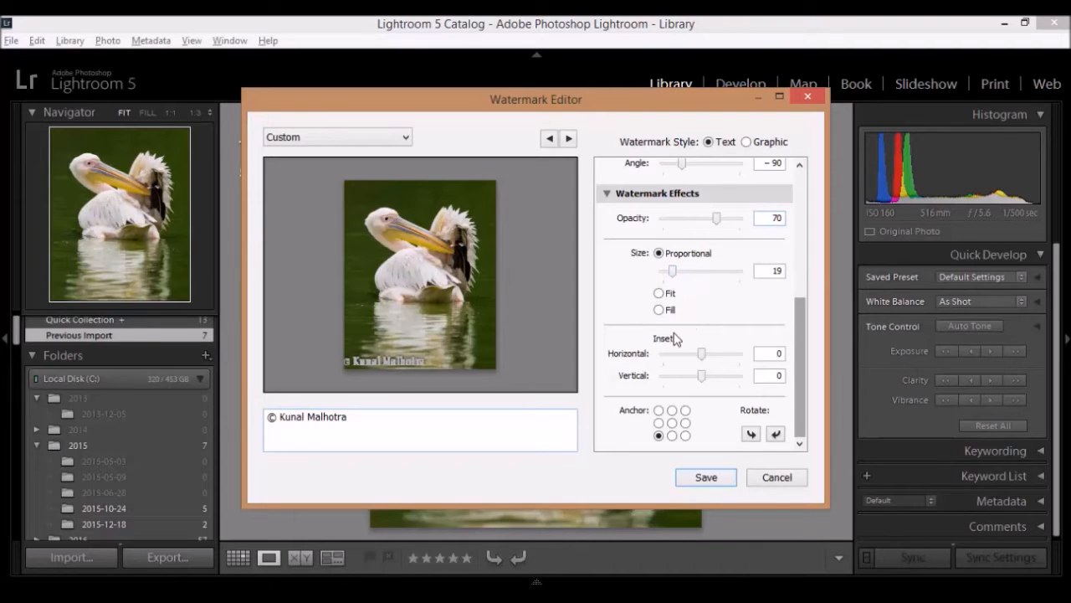
{"action": "left_click_drag", "start_coordinate": [701, 354], "coordinate": [695, 359]}
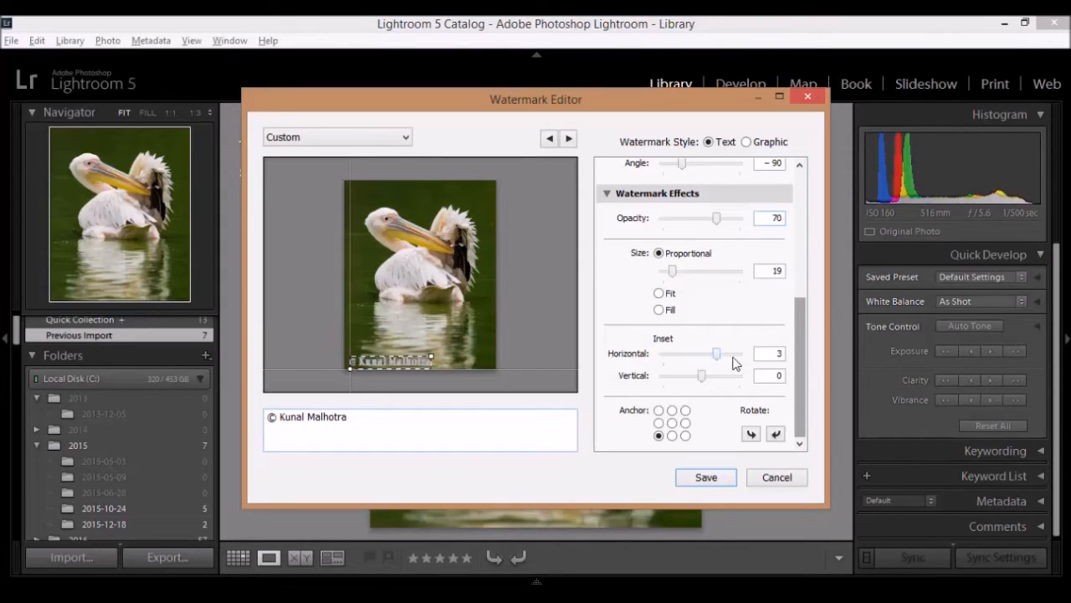
{"action": "mouse_move", "coordinate": [697, 361]}
{"action": "left_mouse_down"}
{"action": "mouse_move", "coordinate": [617, 365]}
{"action": "mouse_move", "coordinate": [692, 362]}
{"action": "mouse_move", "coordinate": [698, 381]}
{"action": "left_mouse_up"}
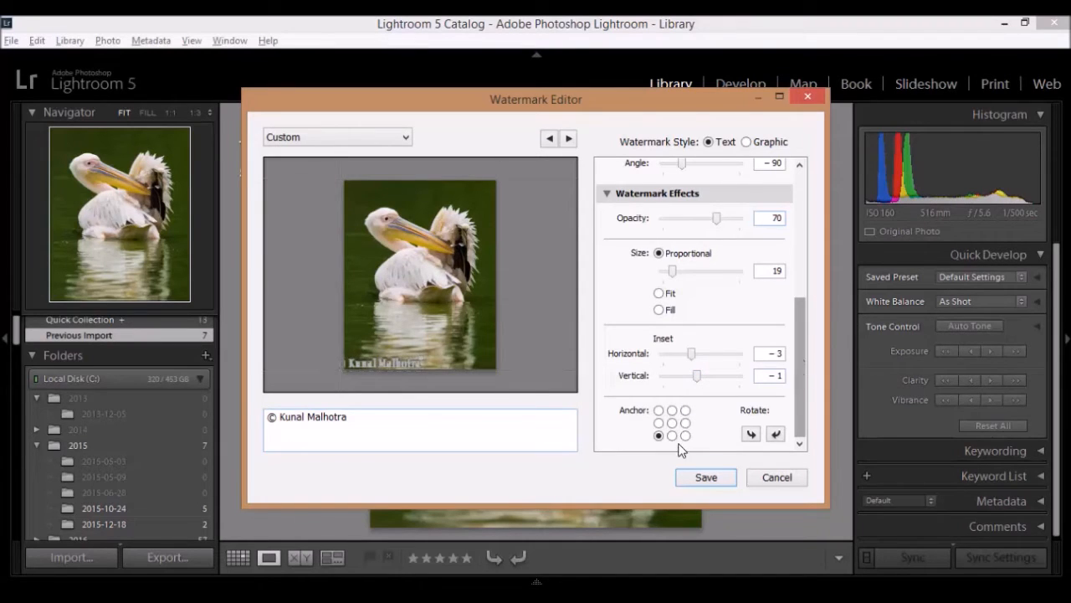
Step: Try several anchor positions, anchor the watermark at the photo's bottom-right corner, and set its inset to 1 horizontally and 0 vertically
{"action": "left_click", "coordinate": [686, 435]}
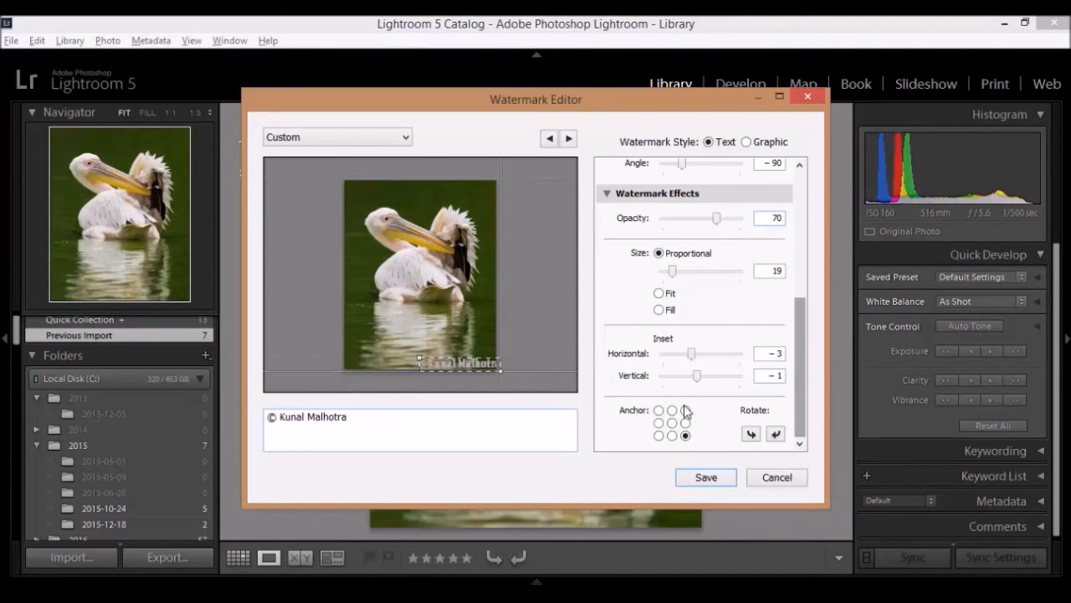
{"action": "left_click", "coordinate": [685, 410]}
{"action": "left_click", "coordinate": [672, 423]}
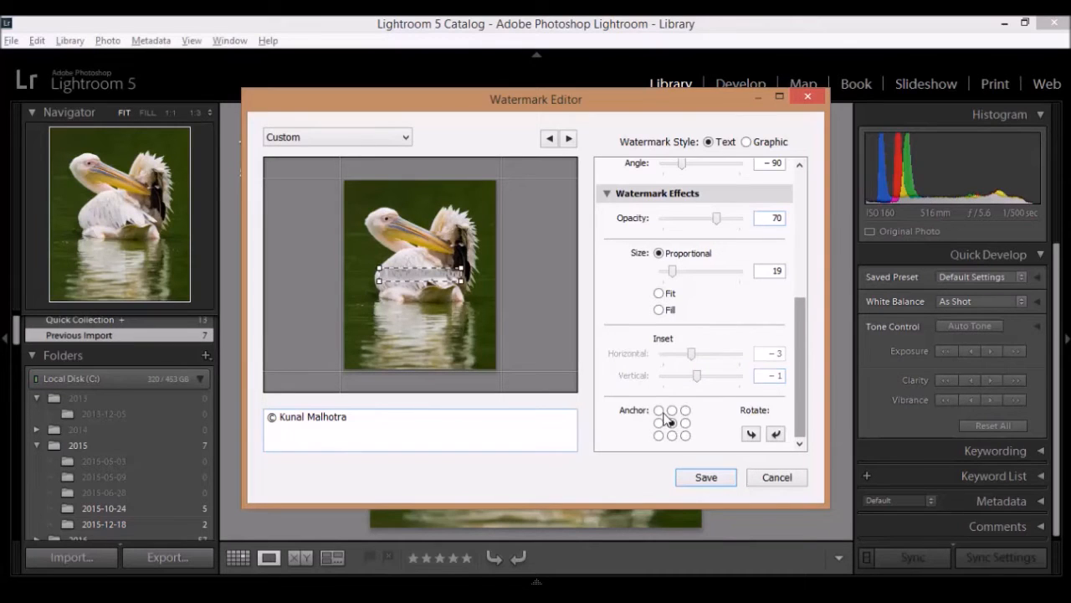
{"action": "left_click", "coordinate": [659, 410]}
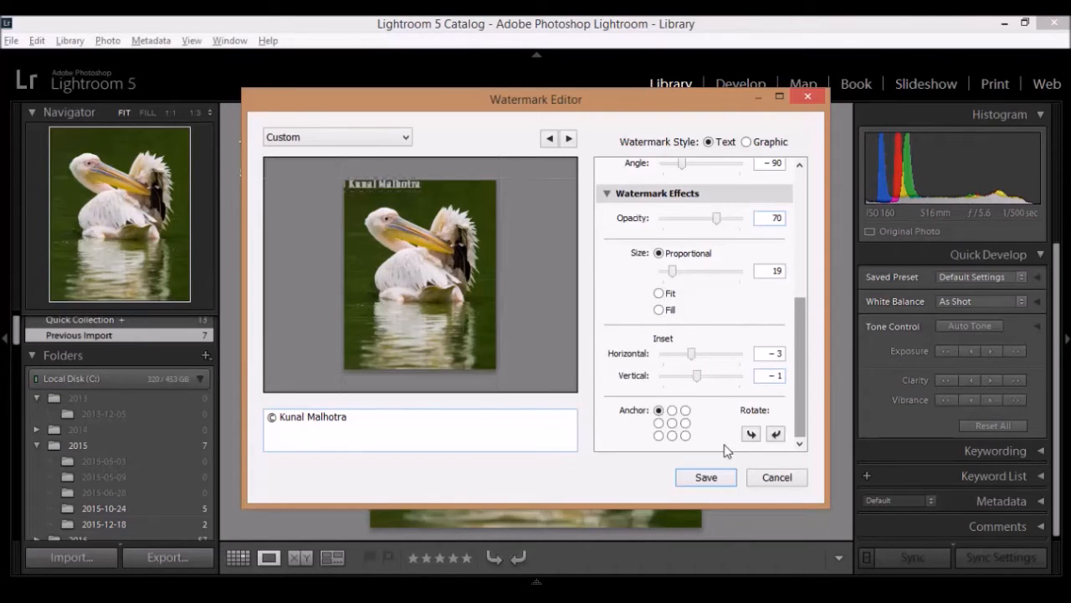
{"action": "left_click", "coordinate": [687, 435]}
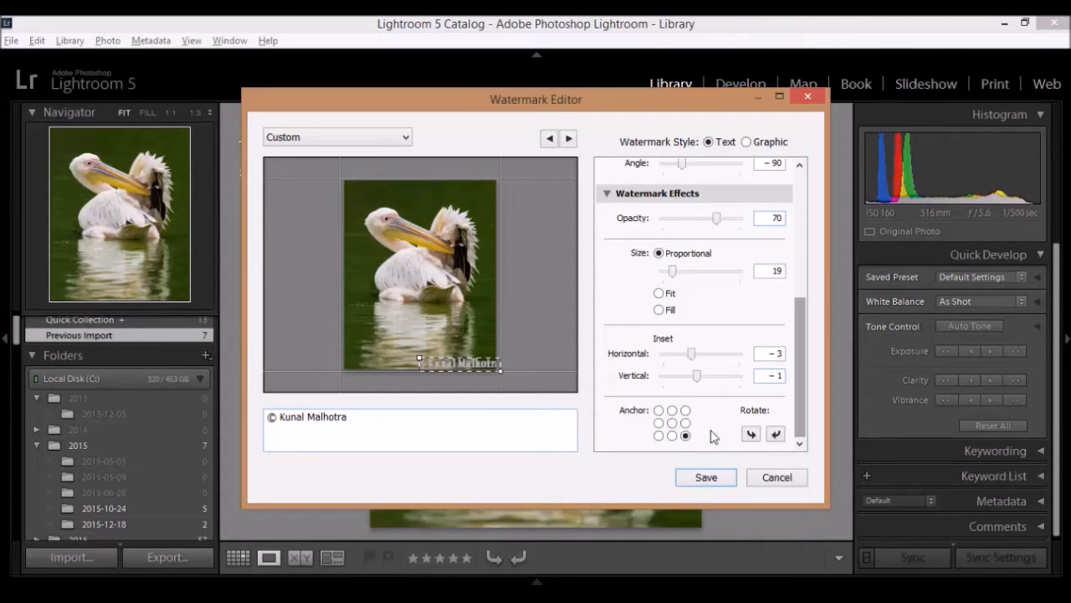
{"action": "left_click_drag", "start_coordinate": [696, 375], "coordinate": [708, 354]}
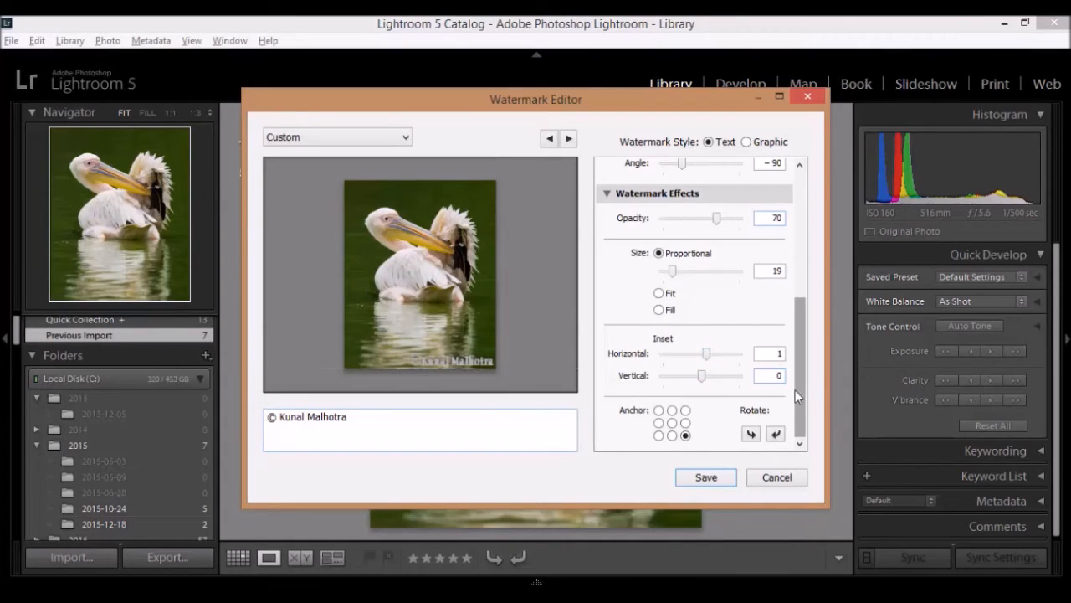
Step: Try OCR A Extended as the font of the watermark text
{"action": "left_click_drag", "start_coordinate": [803, 385], "coordinate": [801, 265]}
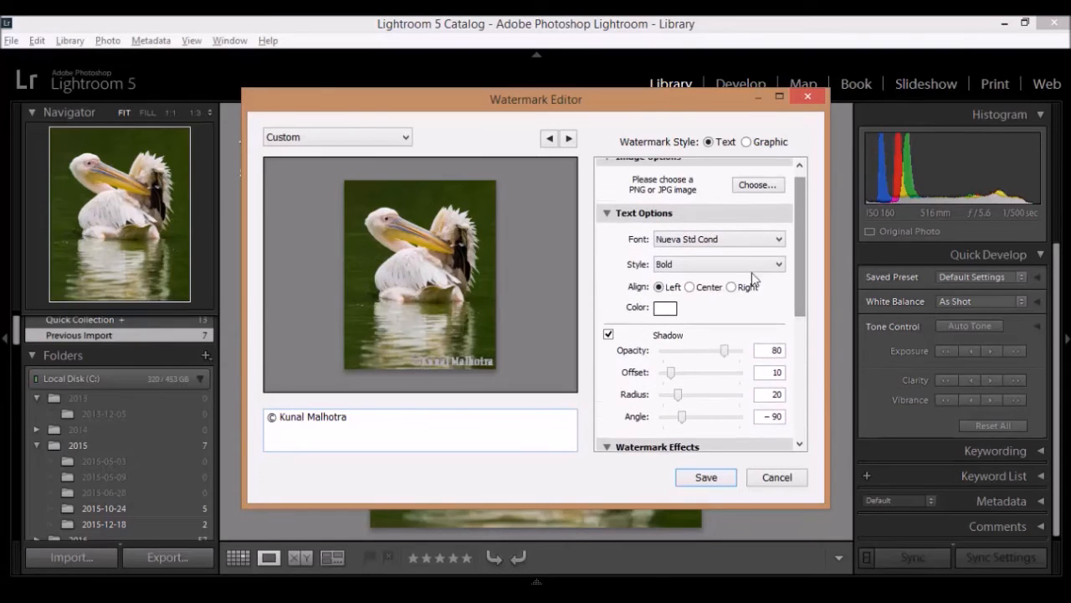
{"action": "left_click", "coordinate": [665, 309]}
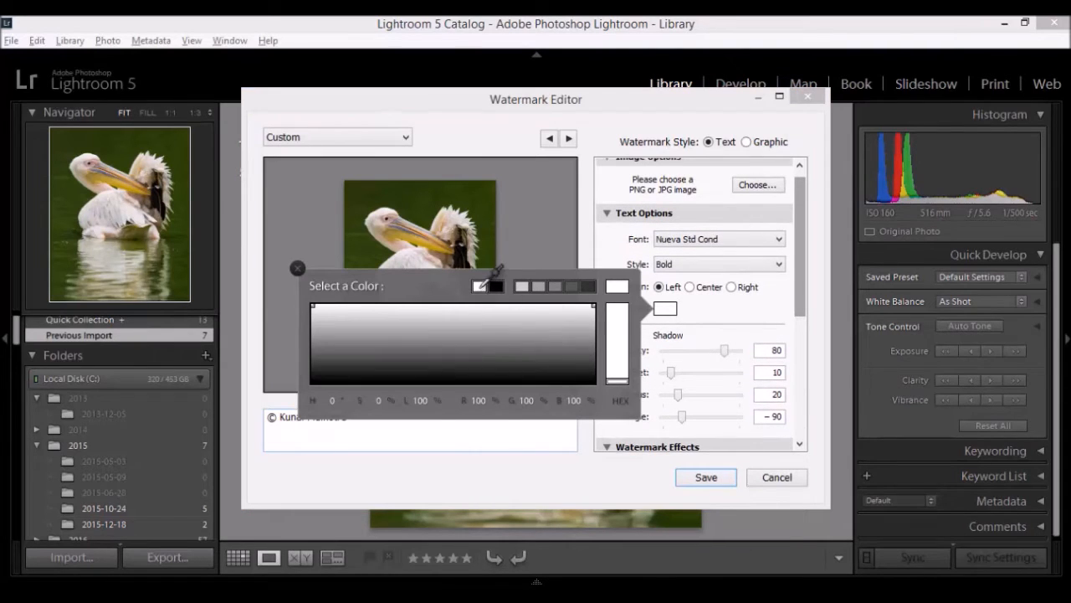
{"action": "left_click", "coordinate": [721, 306]}
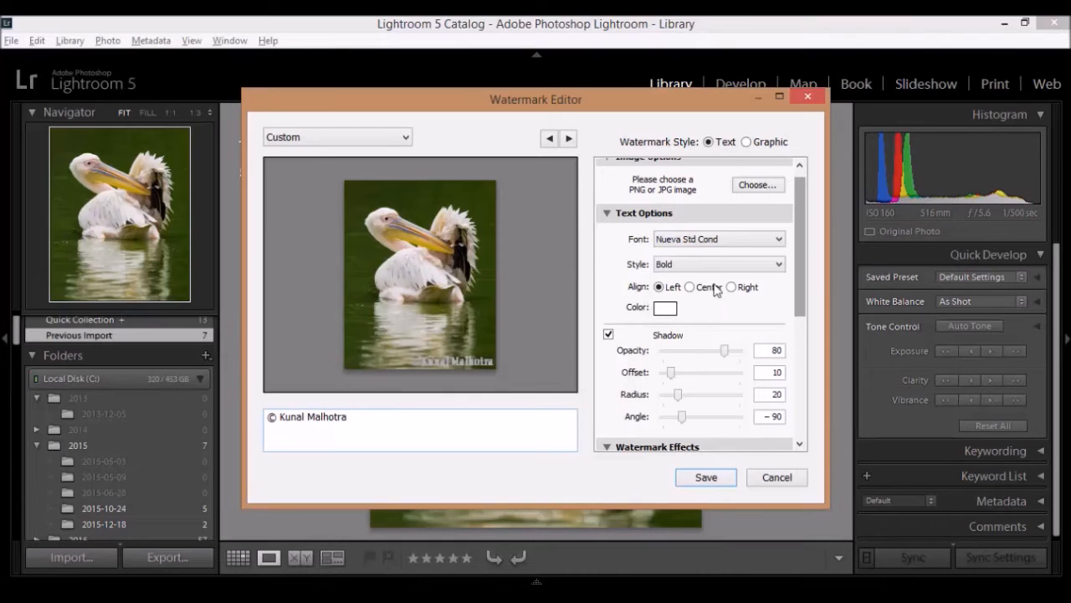
{"action": "left_click", "coordinate": [729, 251]}
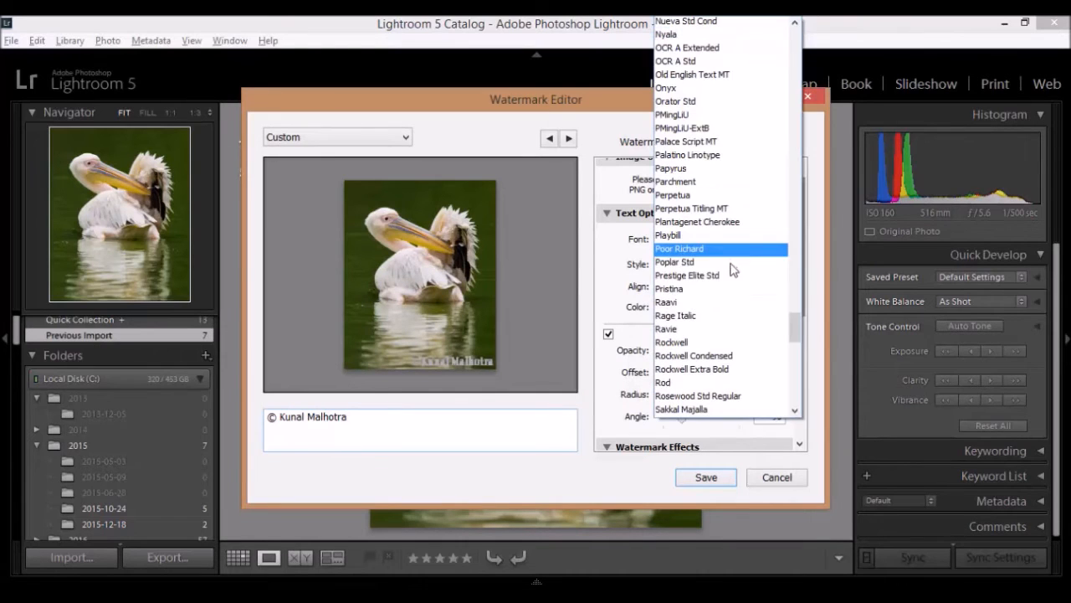
{"action": "left_click", "coordinate": [719, 52]}
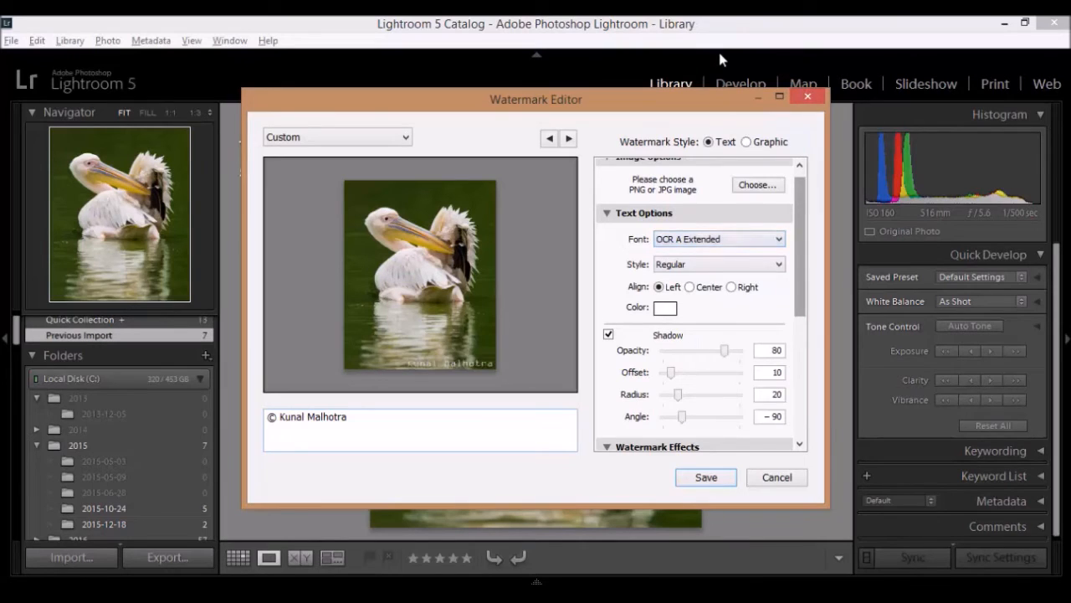
{"action": "left_click", "coordinate": [722, 265]}
Step: Set the watermark text's font to MS Gothic
{"action": "left_click", "coordinate": [739, 241]}
{"action": "left_click", "coordinate": [741, 241]}
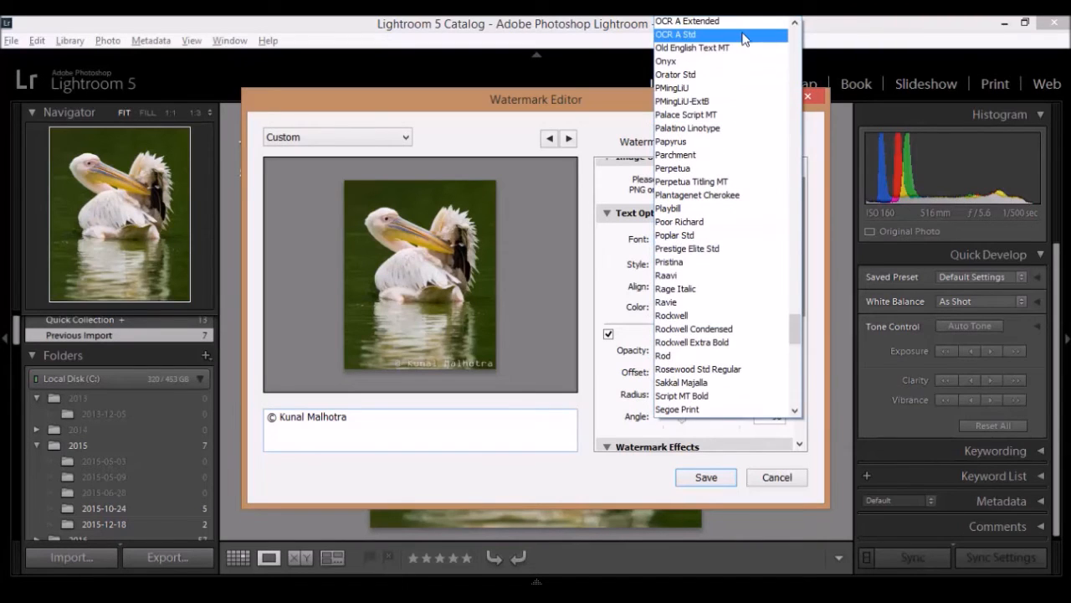
{"action": "scroll", "coordinate": [797, 264], "scroll_direction": "up", "scroll_amount": 1}
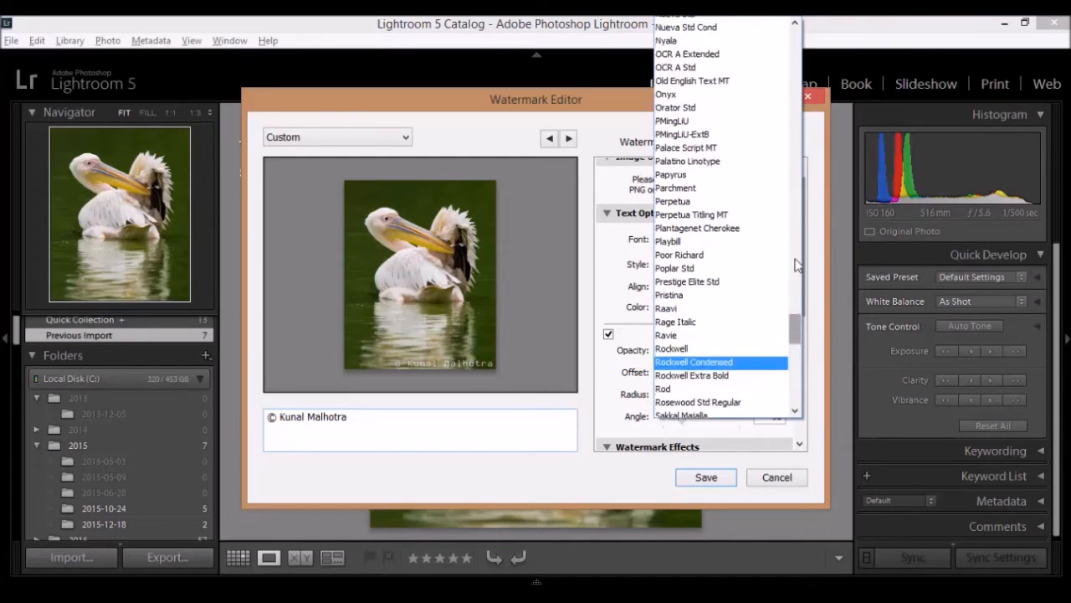
{"action": "left_click", "coordinate": [797, 265]}
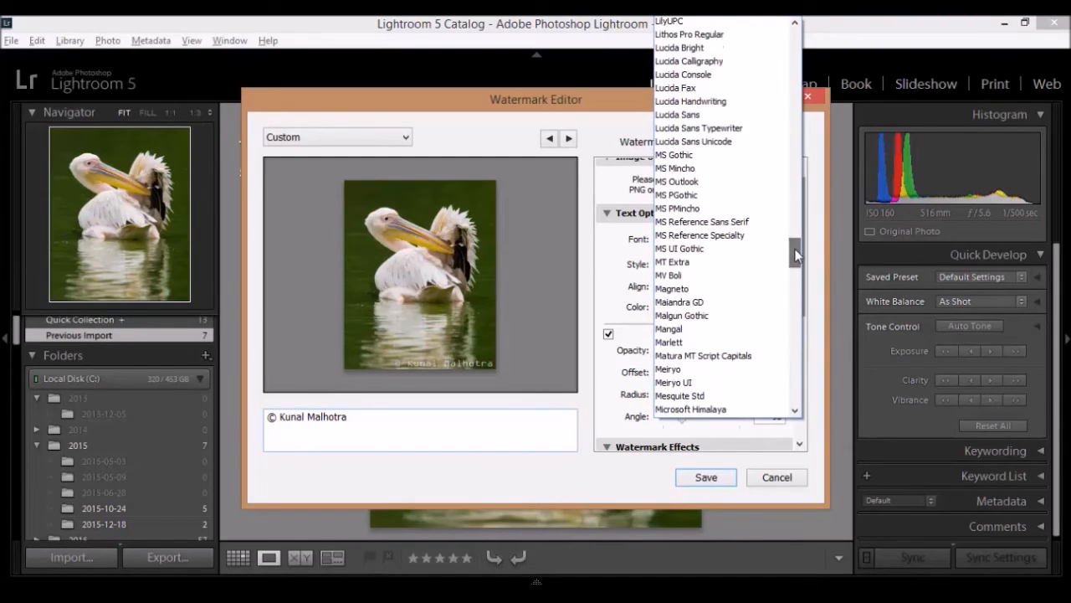
{"action": "left_click", "coordinate": [723, 168]}
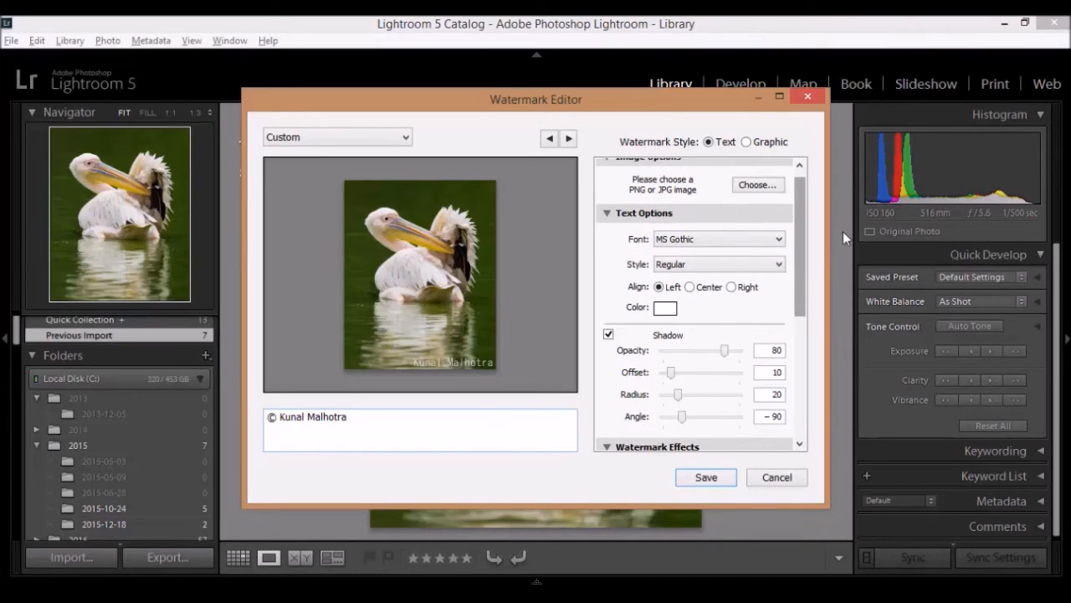
Step: Load the image copyright_no number2 from the desktop folder logos, subfolder Photography Logo, as a graphic watermark
{"action": "scroll", "coordinate": [806, 243], "scroll_direction": "up", "scroll_amount": 1}
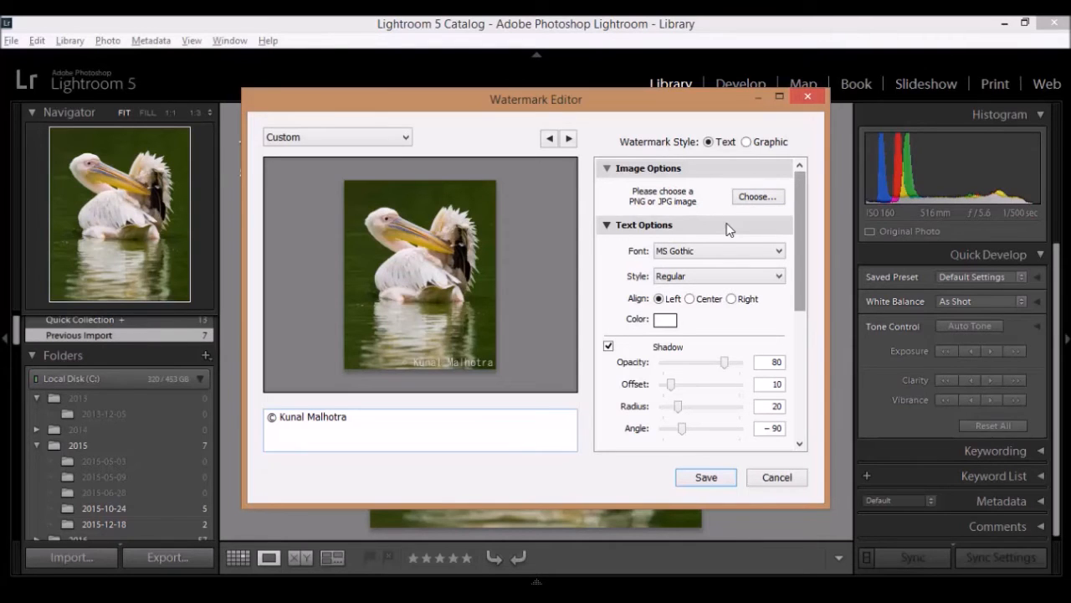
{"action": "left_click", "coordinate": [745, 199]}
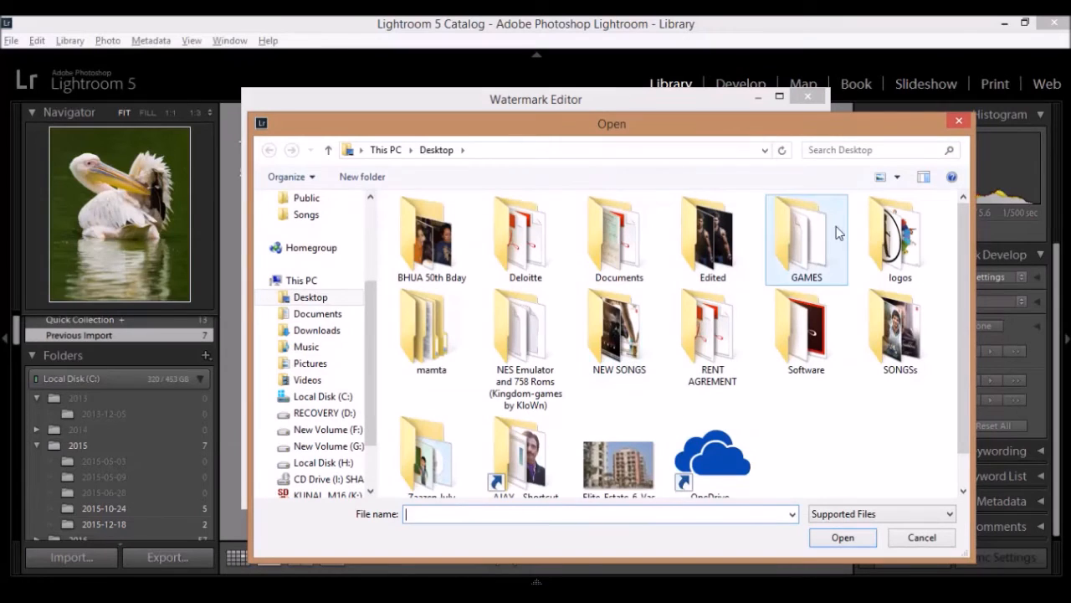
{"action": "double_click", "coordinate": [900, 236]}
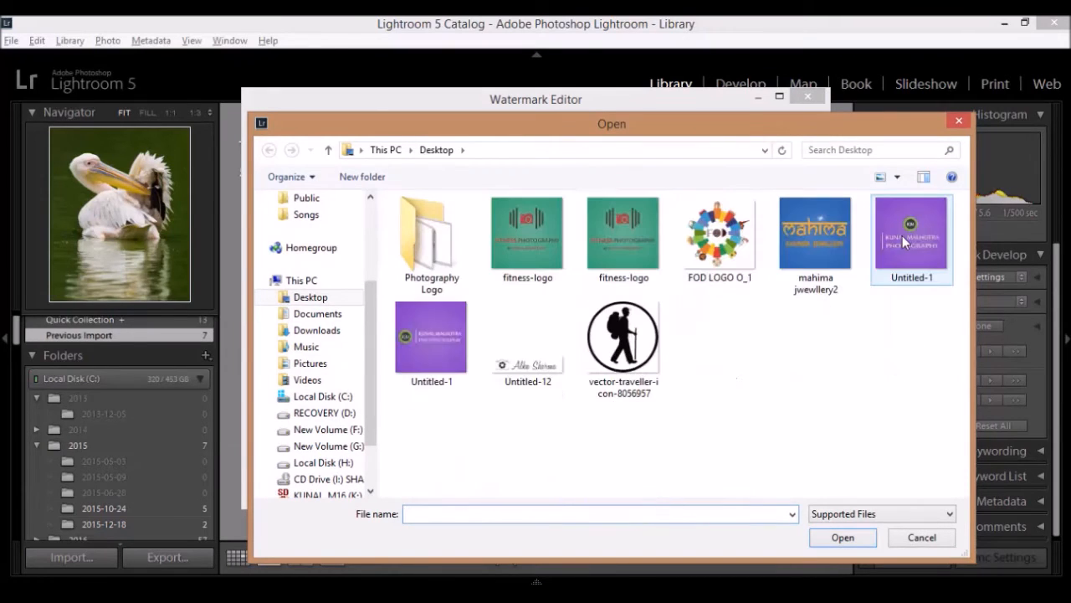
{"action": "double_click", "coordinate": [424, 262]}
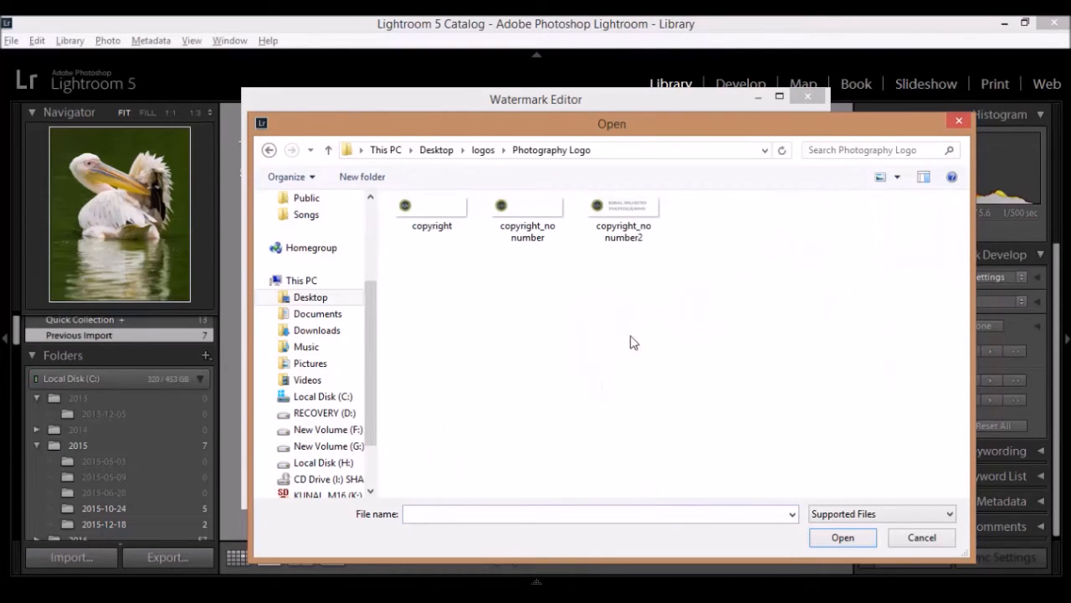
{"action": "double_click", "coordinate": [621, 220]}
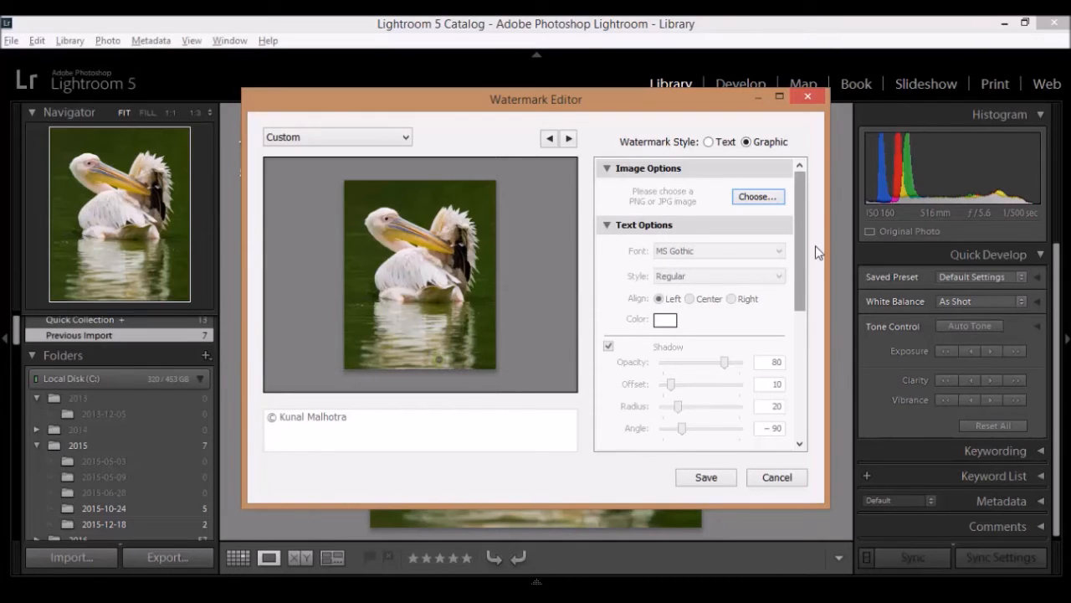
Step: Try a lower opacity for the graphic watermark and set it to 100
{"action": "left_click_drag", "start_coordinate": [800, 266], "coordinate": [799, 367]}
{"action": "left_click_drag", "start_coordinate": [721, 249], "coordinate": [765, 256]}
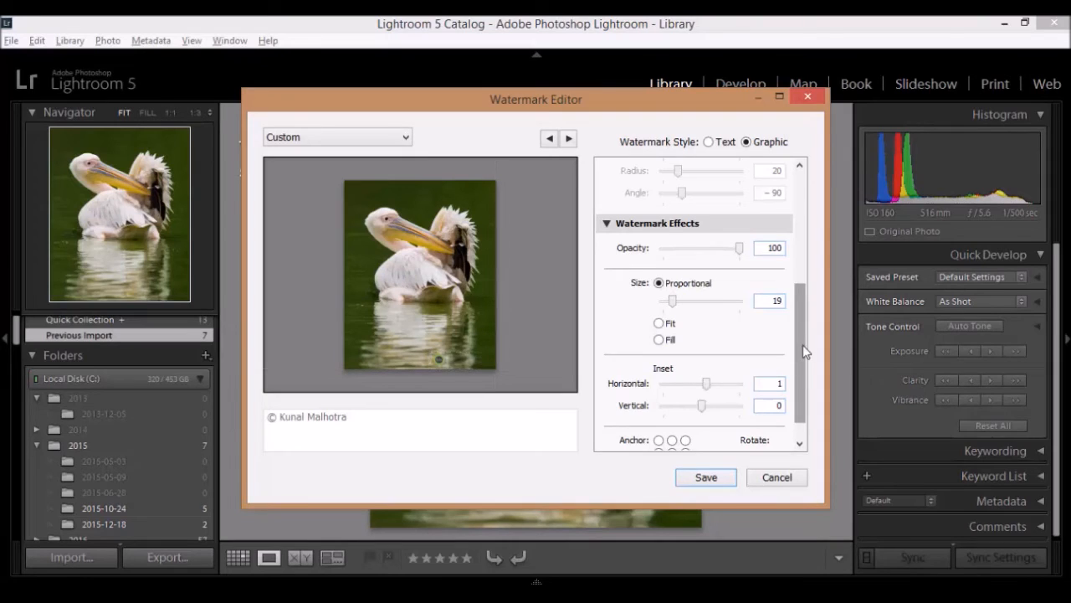
{"action": "scroll", "coordinate": [800, 368], "scroll_direction": "down", "scroll_amount": 1}
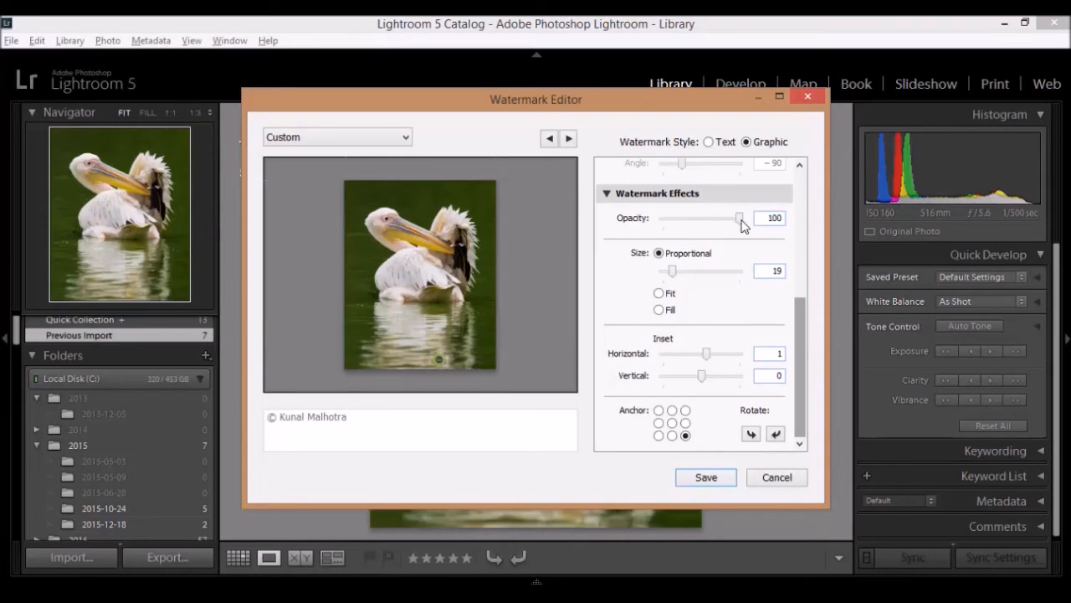
{"action": "left_click", "coordinate": [707, 218]}
{"action": "left_click_drag", "start_coordinate": [799, 230], "coordinate": [808, 231]}
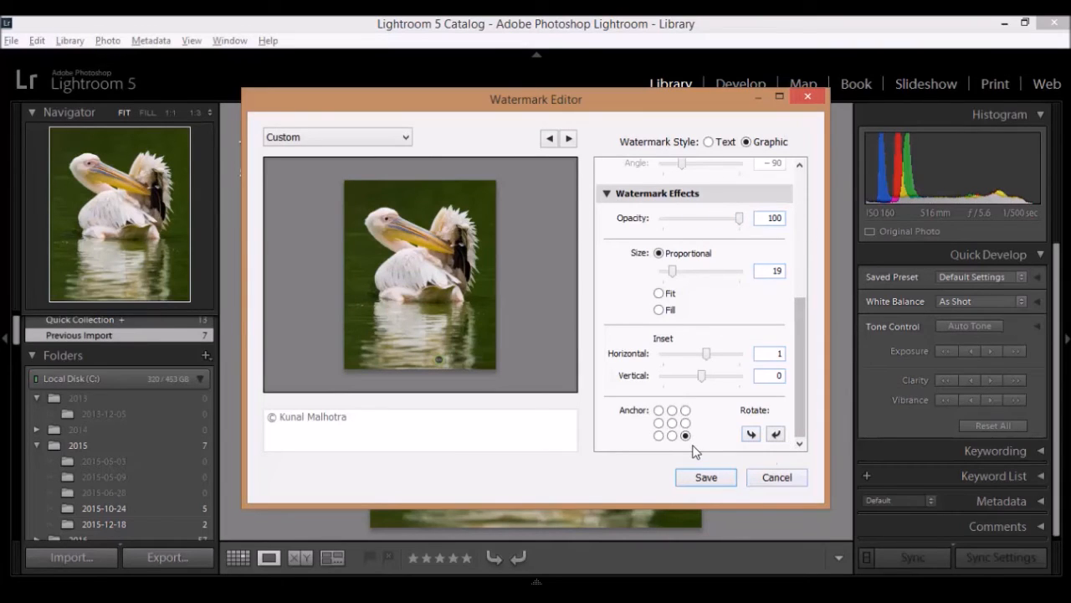
{"action": "mouse_move", "coordinate": [688, 439]}
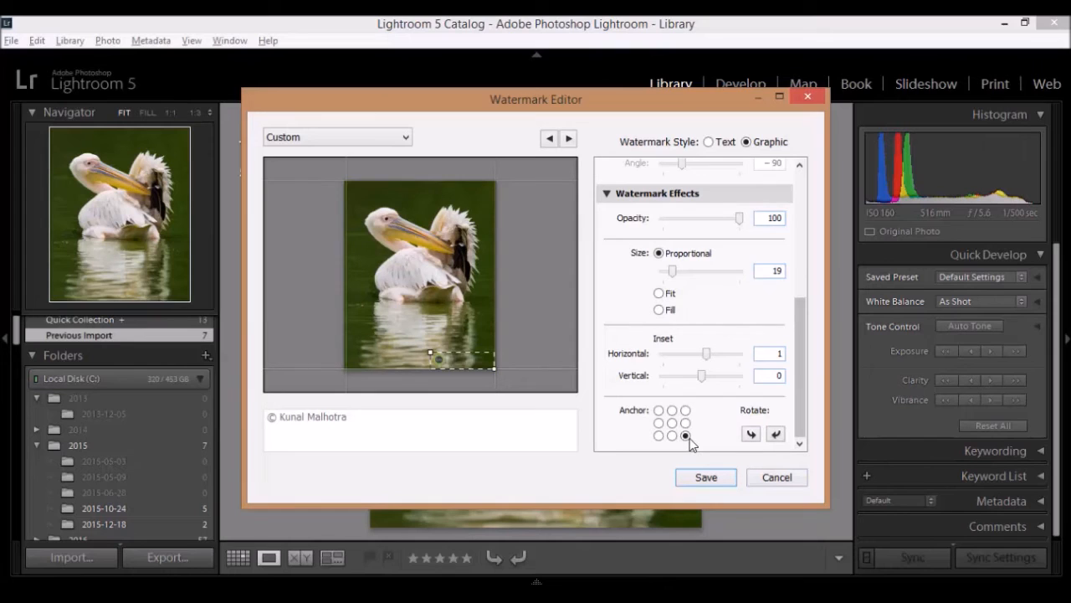
Step: Save the watermark as a new preset named with the photographer's first name followed by _13 Aug 2016
{"action": "left_click", "coordinate": [701, 477]}
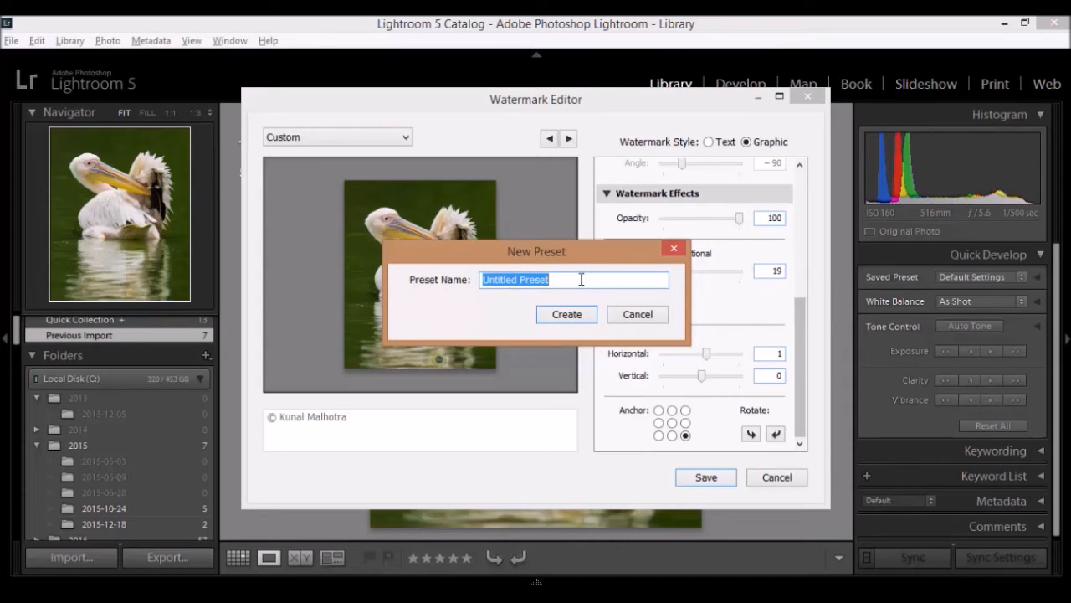
{"action": "type", "text": "Kunal"}
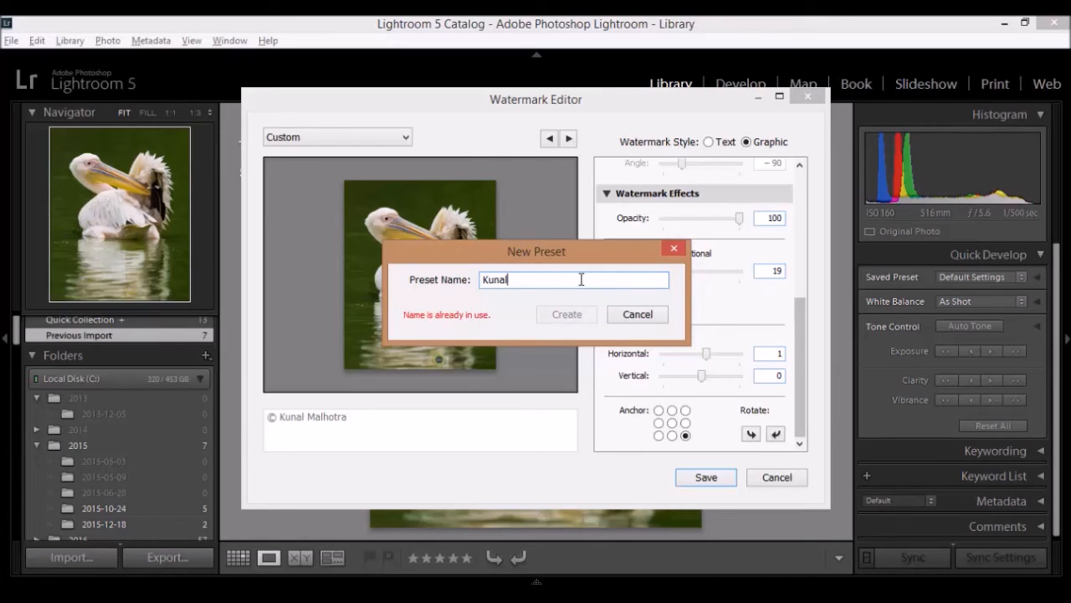
{"action": "type", "text": "_"}
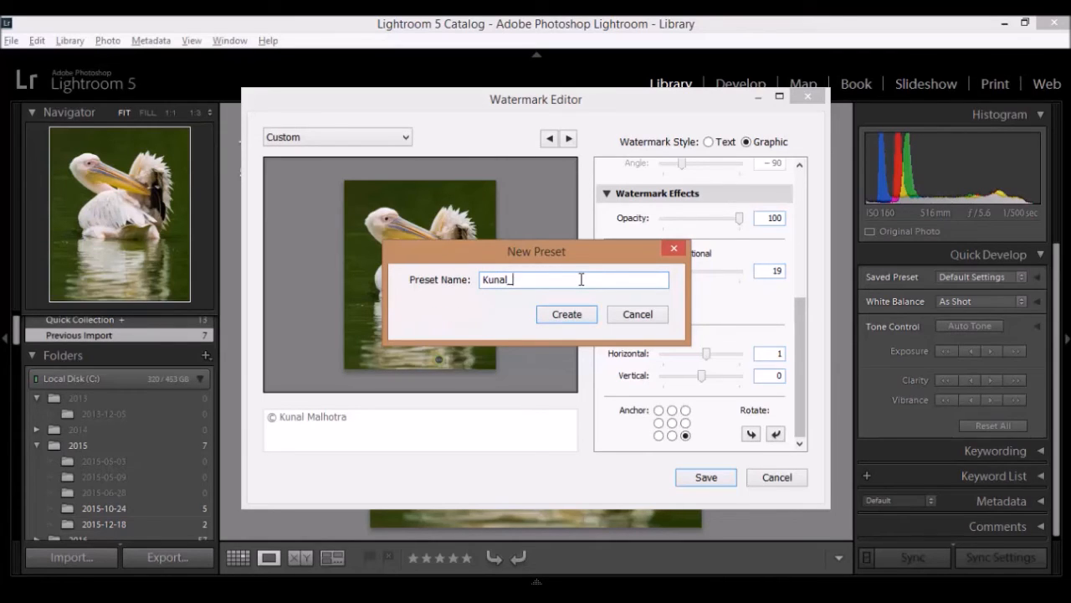
{"action": "type", "text": "13 Aug 2016"}
{"action": "left_click", "coordinate": [563, 315]}
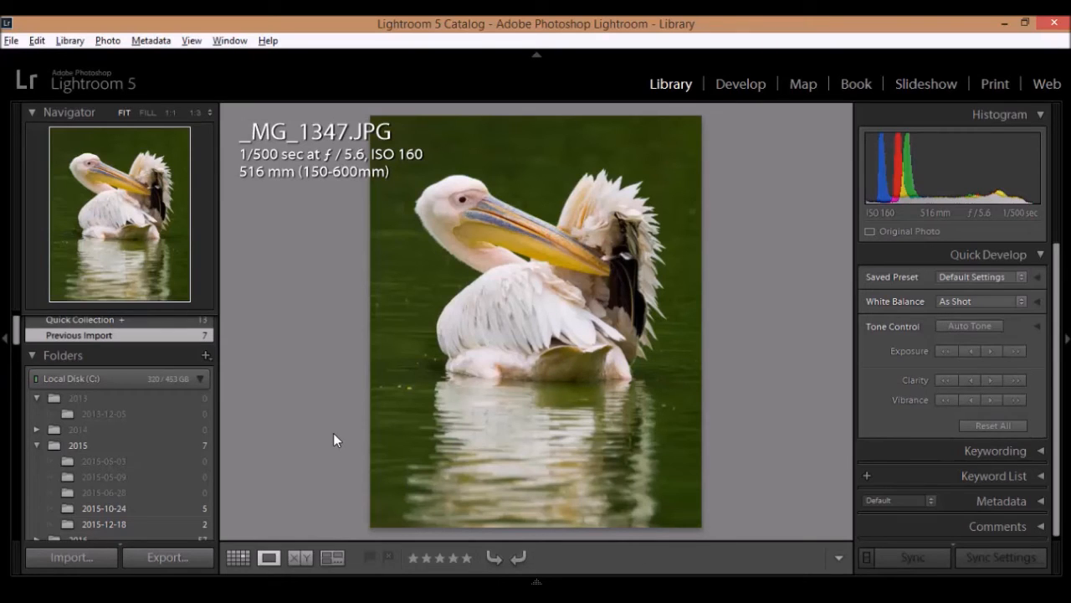
Step: Show the imported photos as a grid, select all of them, and open their export settings
{"action": "left_click", "coordinate": [239, 558]}
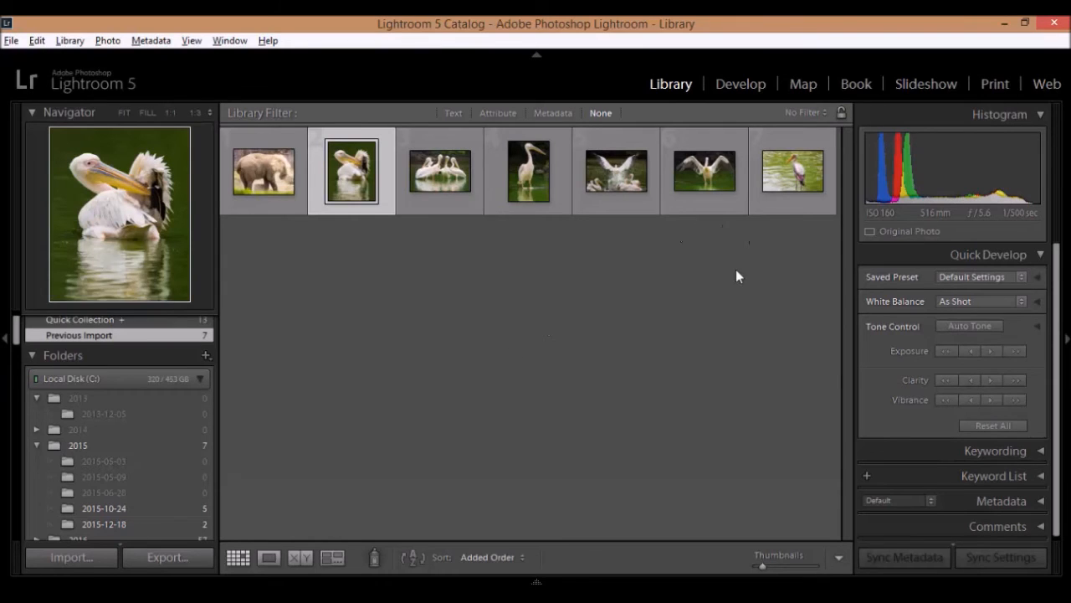
{"action": "key", "text": "ctrl+a"}
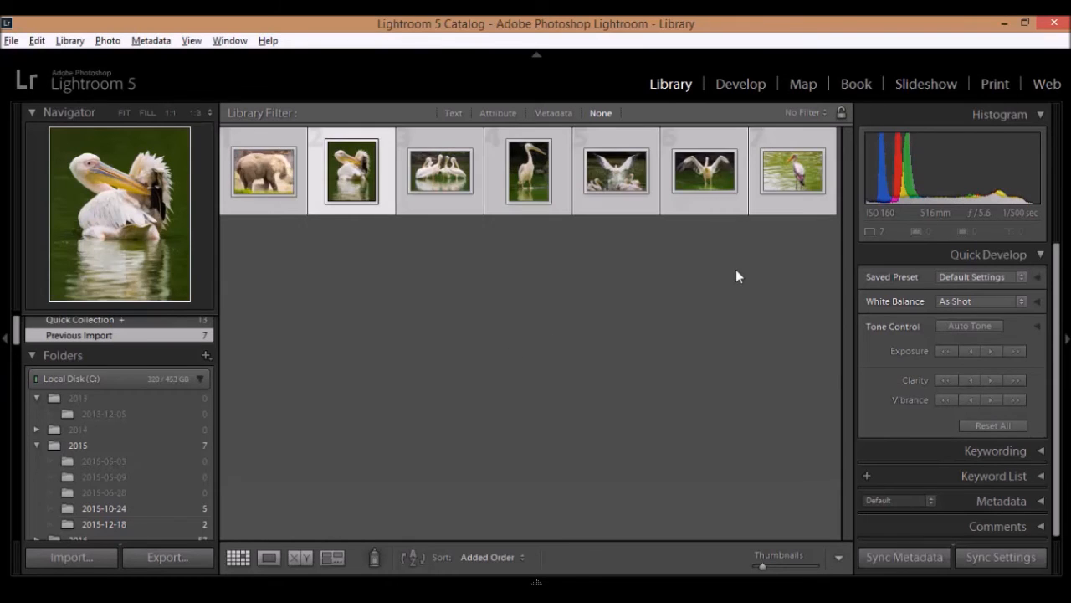
{"action": "right_click", "coordinate": [443, 183]}
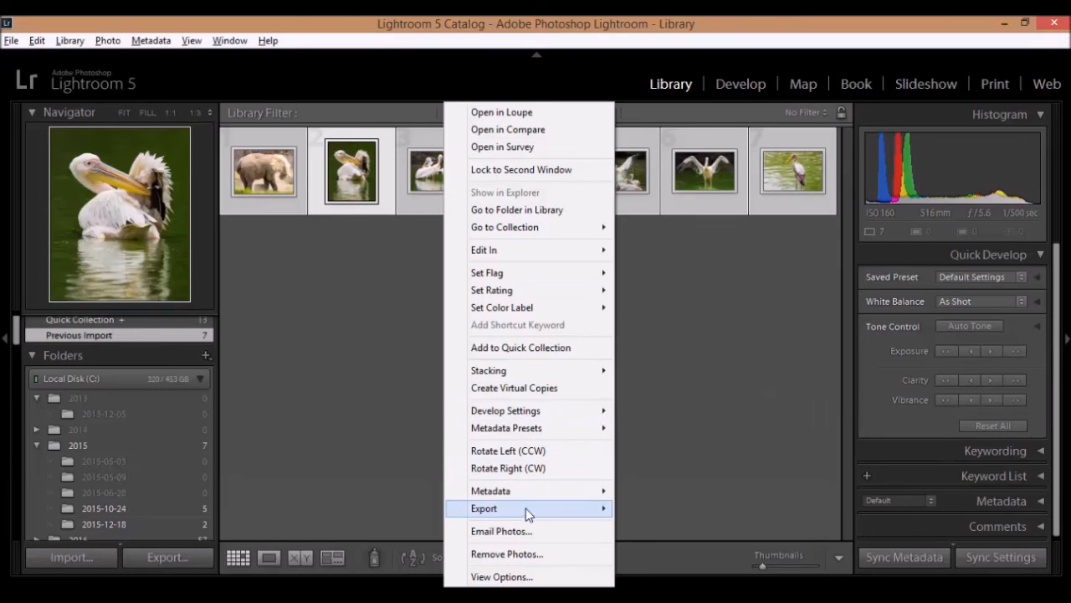
{"action": "mouse_move", "coordinate": [525, 508]}
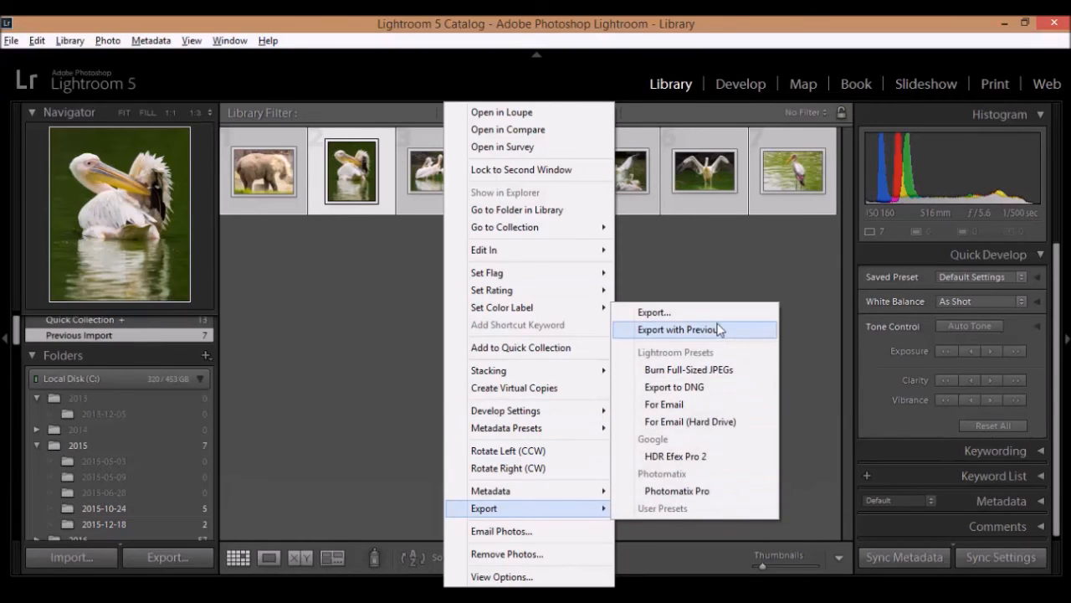
{"action": "left_click", "coordinate": [655, 312]}
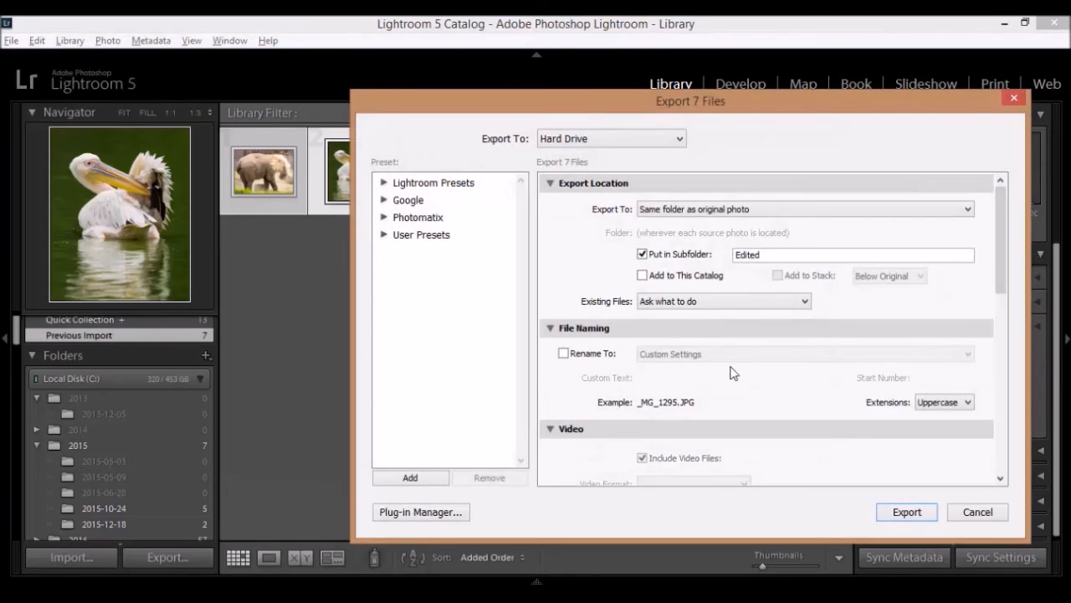
Step: Enable watermarking for the export with the saved preset ending in _13 Aug 2016, and export the photos
{"action": "left_click_drag", "start_coordinate": [1001, 256], "coordinate": [1007, 440]}
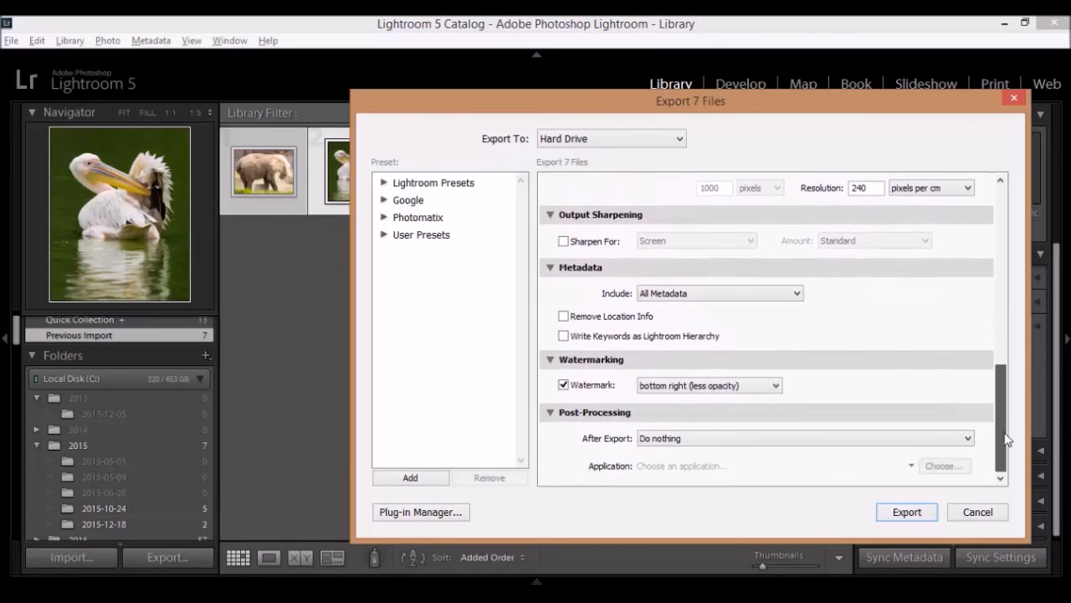
{"action": "left_click", "coordinate": [564, 386]}
{"action": "left_click", "coordinate": [564, 385]}
{"action": "left_click", "coordinate": [564, 386]}
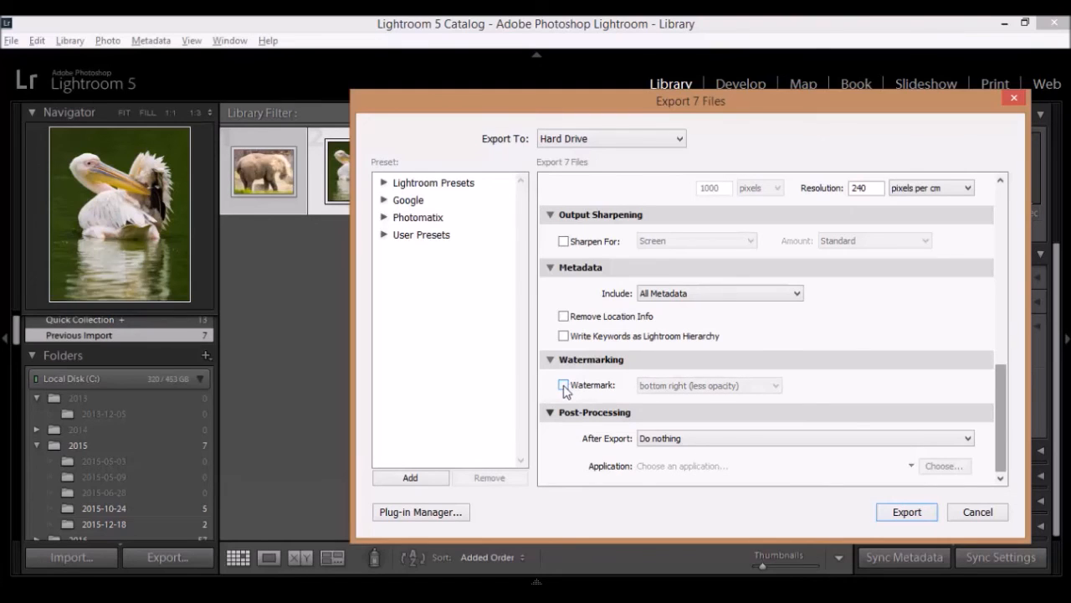
{"action": "left_click", "coordinate": [564, 386]}
{"action": "left_click", "coordinate": [736, 390]}
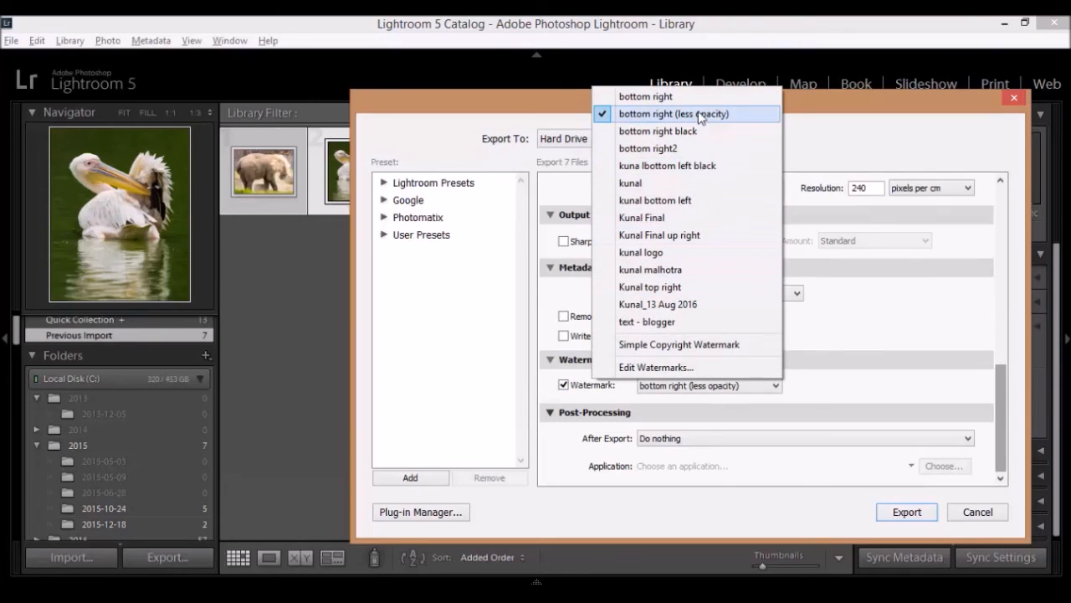
{"action": "left_click", "coordinate": [686, 306]}
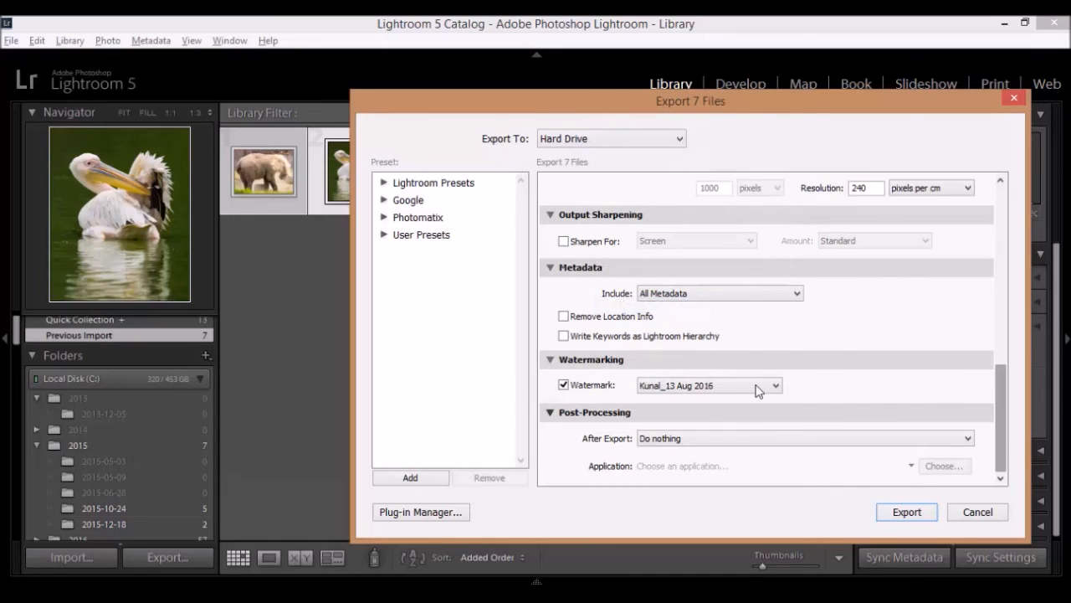
{"action": "scroll", "coordinate": [755, 390], "scroll_direction": "down", "scroll_amount": 1}
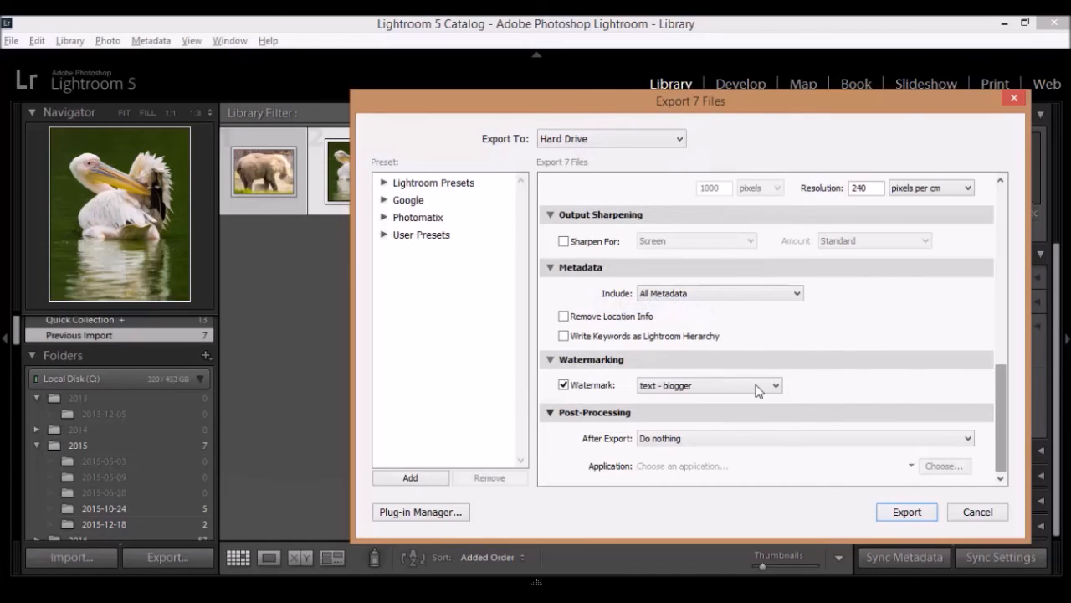
{"action": "left_click", "coordinate": [919, 513]}
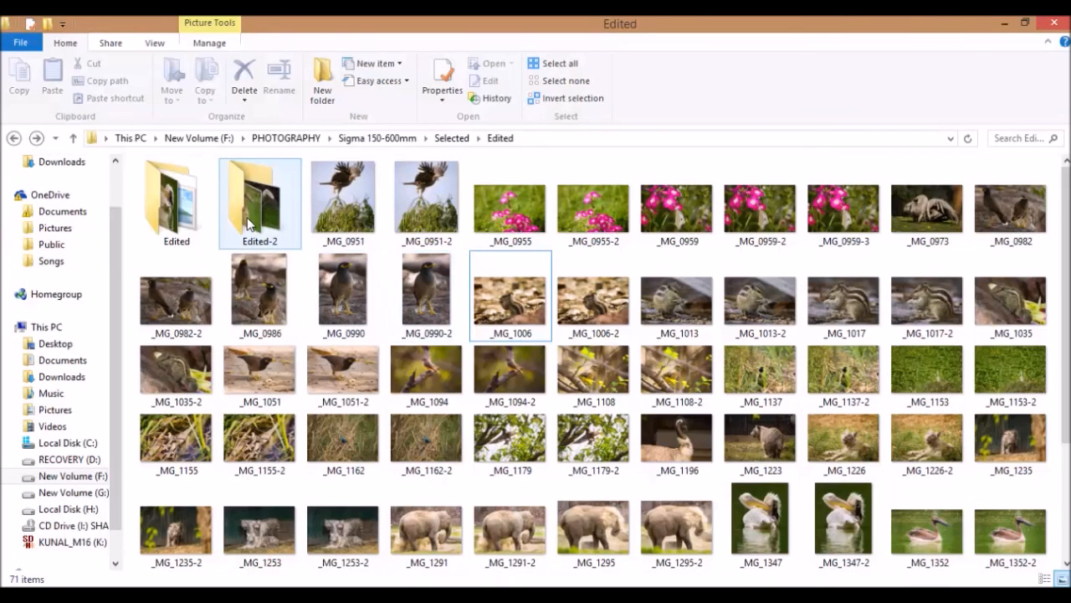
Step: In File Explorer, open the inner Edited folder and view the exported photos from _MG_1295 to _MG_1408 to check their watermark
{"action": "double_click", "coordinate": [205, 223]}
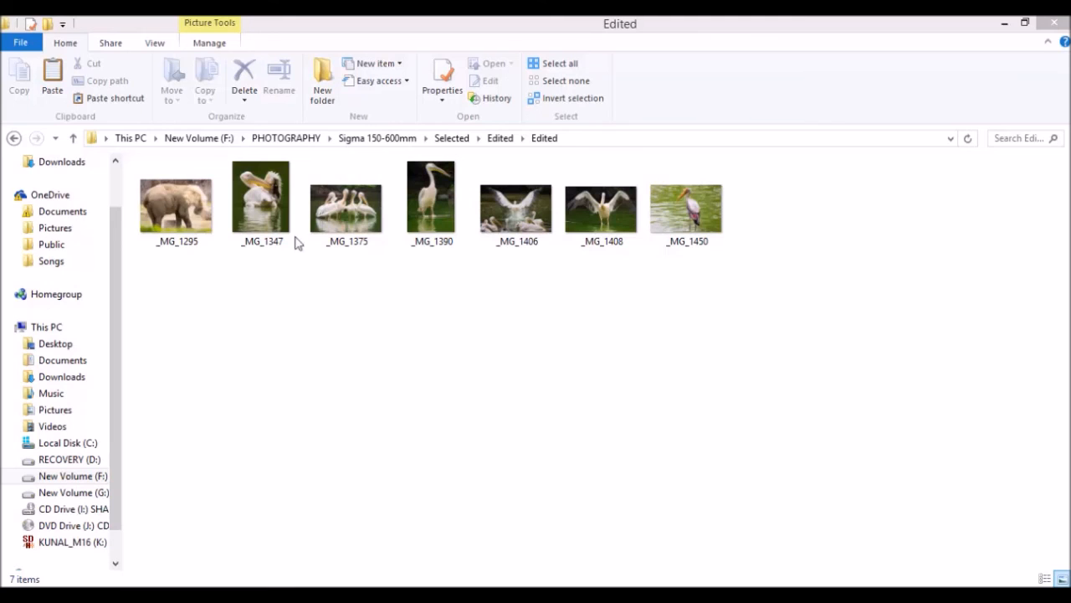
{"action": "double_click", "coordinate": [181, 205]}
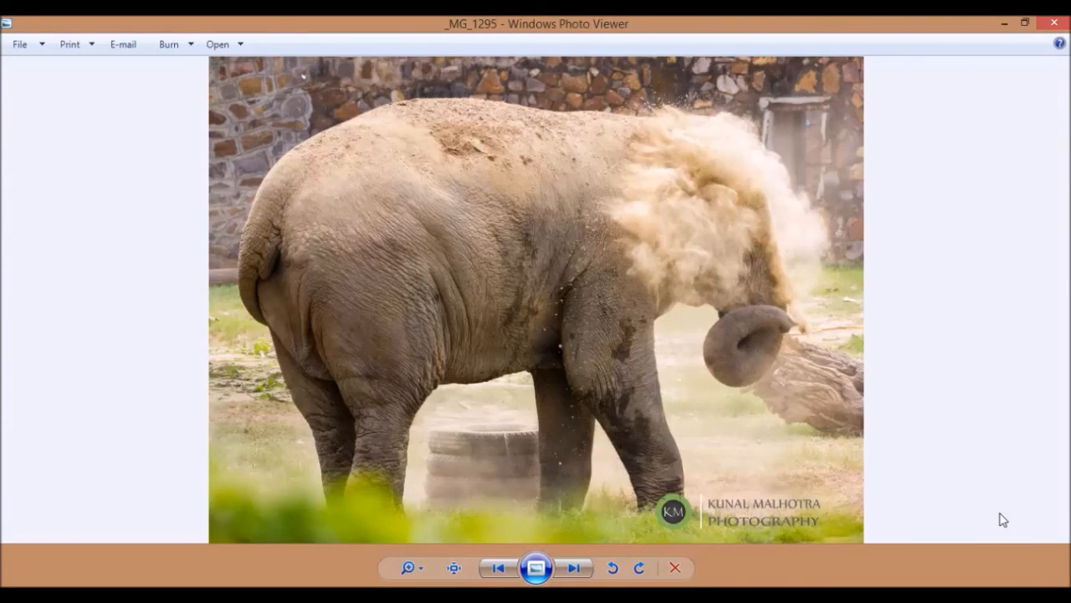
{"action": "key", "text": "Right"}
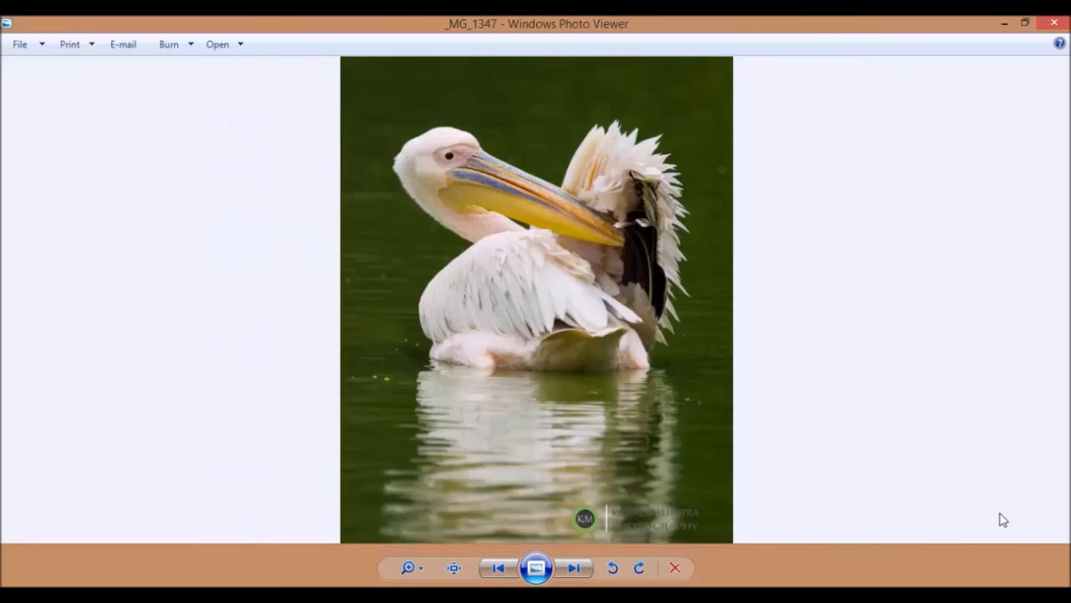
{"action": "key", "text": "Right"}
{"action": "key", "text": "Right"}
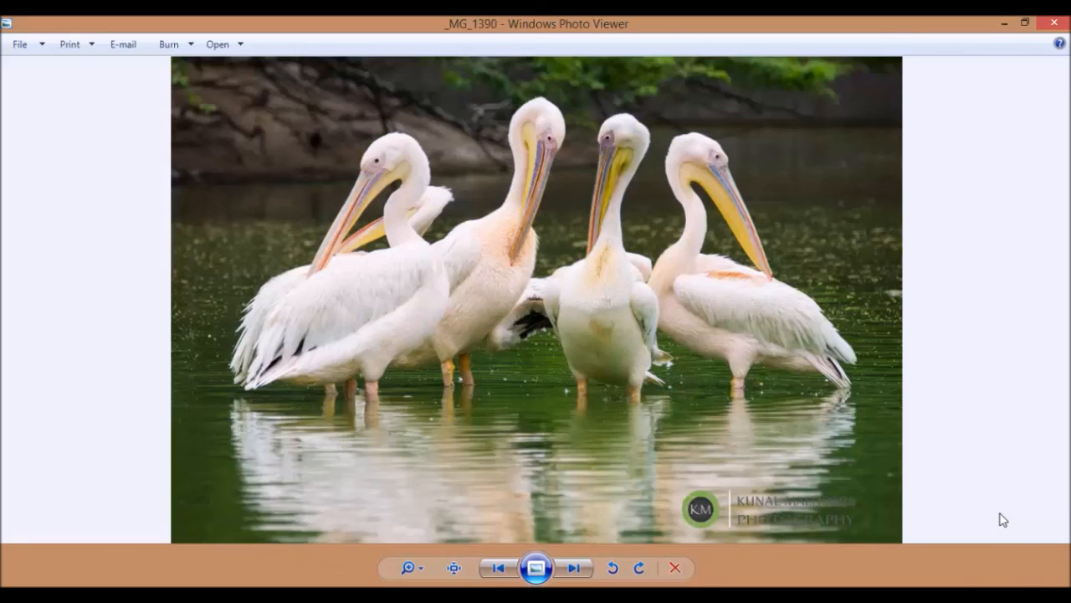
{"action": "key", "text": "Right"}
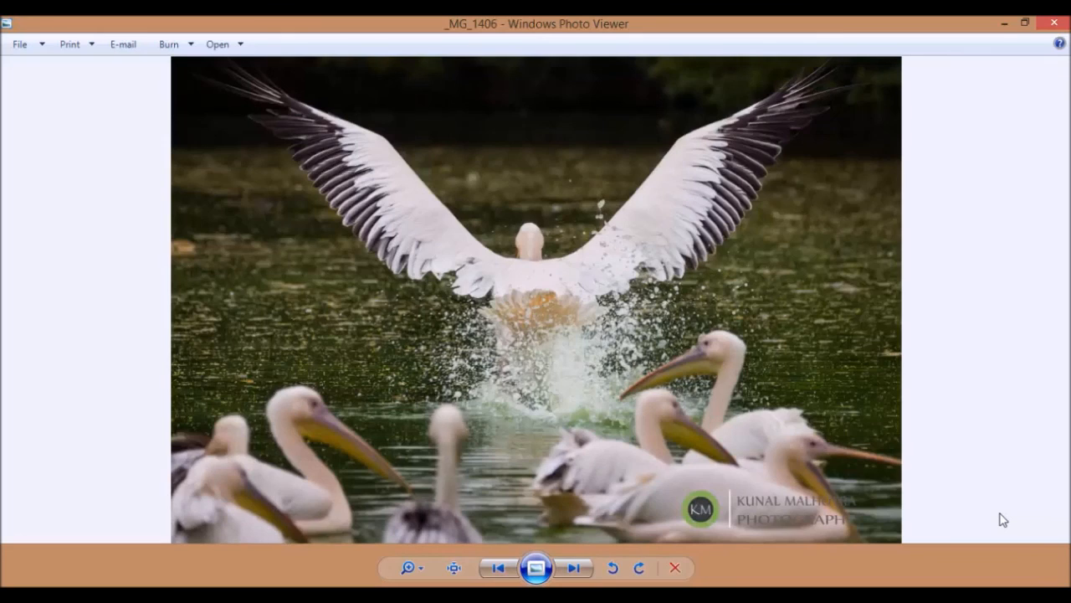
{"action": "key", "text": "Right"}
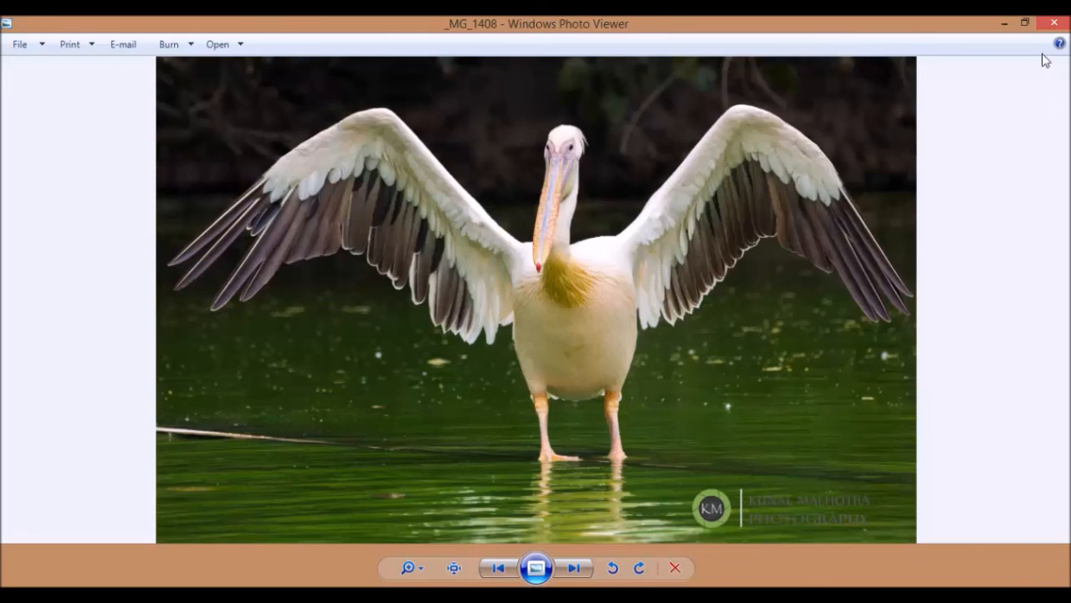
{"action": "left_click", "coordinate": [1038, 27]}
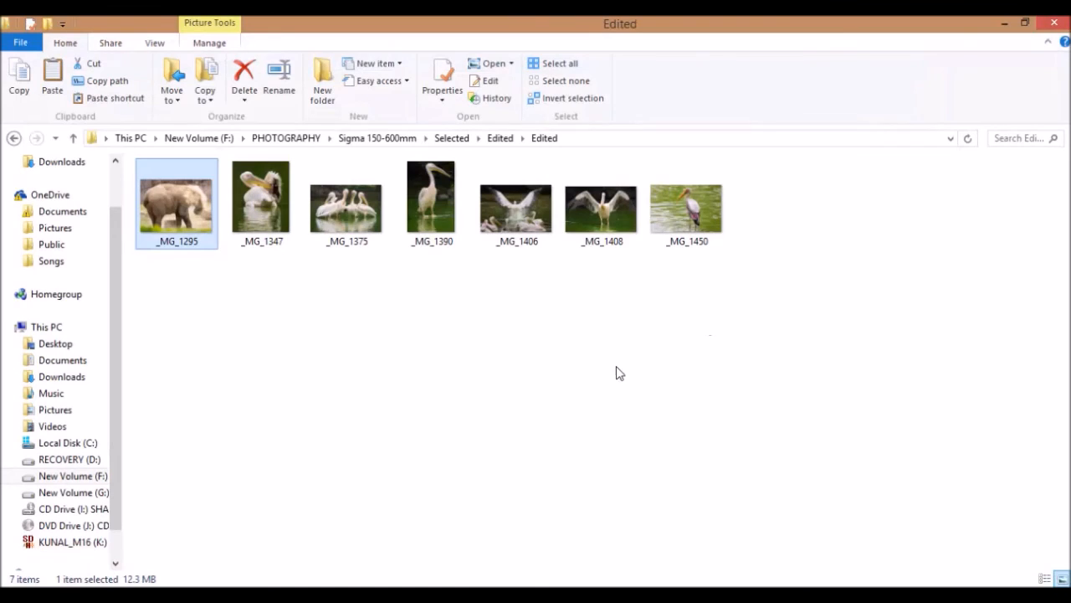